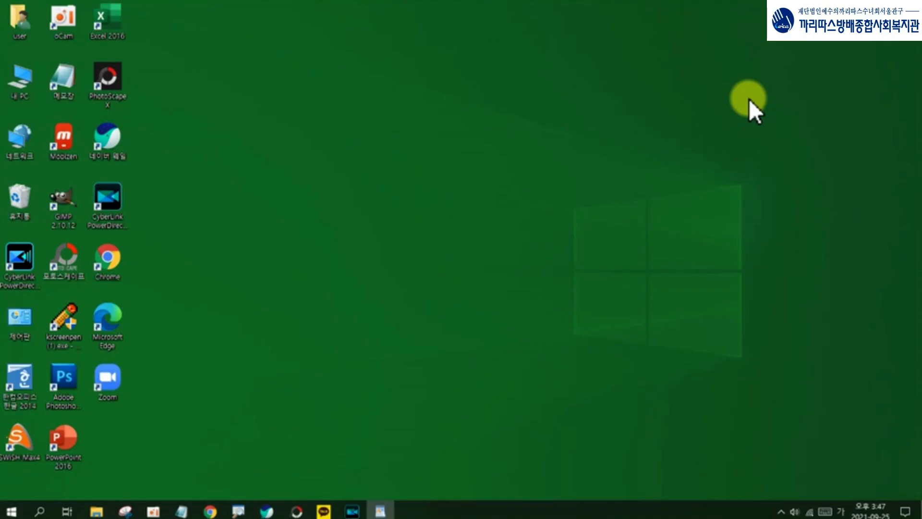
Step: Start CyberLink PowerDirector and import all media files from the 까리따스활용반 > 48강 folder on drive C
double_click(114, 203)
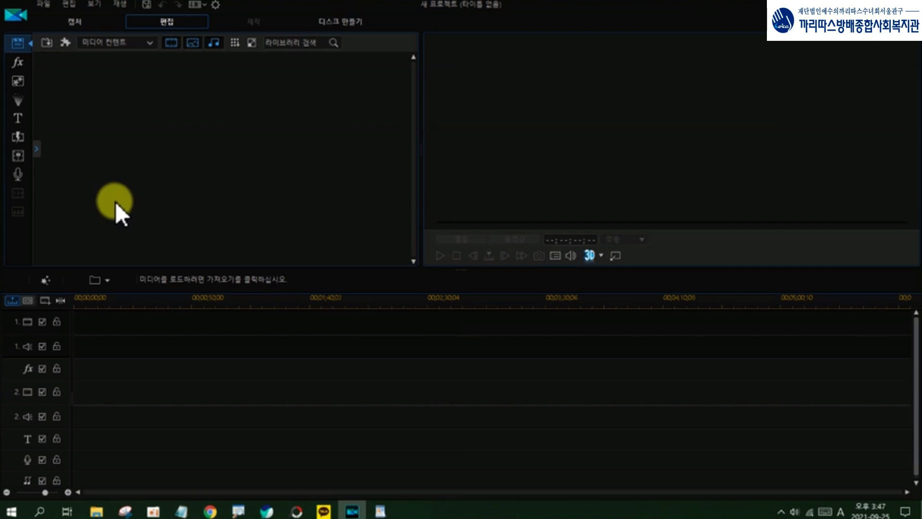
left_click(49, 45)
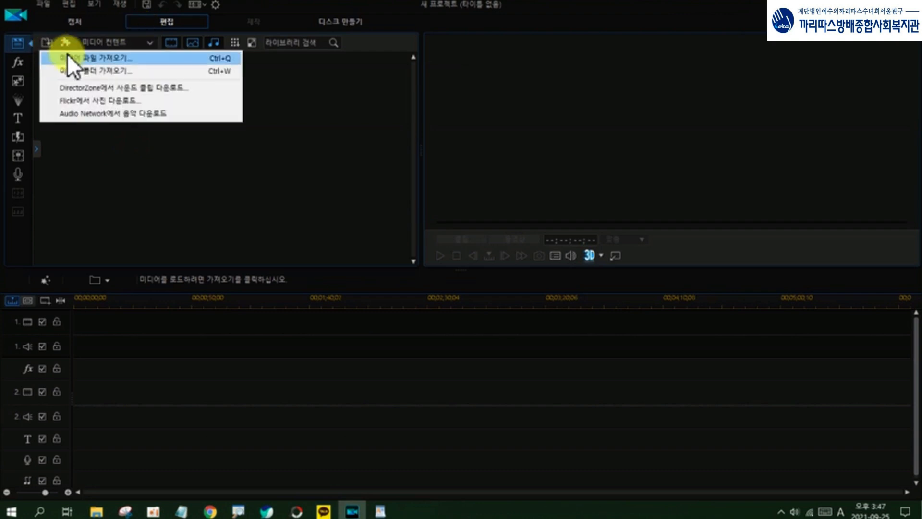
left_click(74, 59)
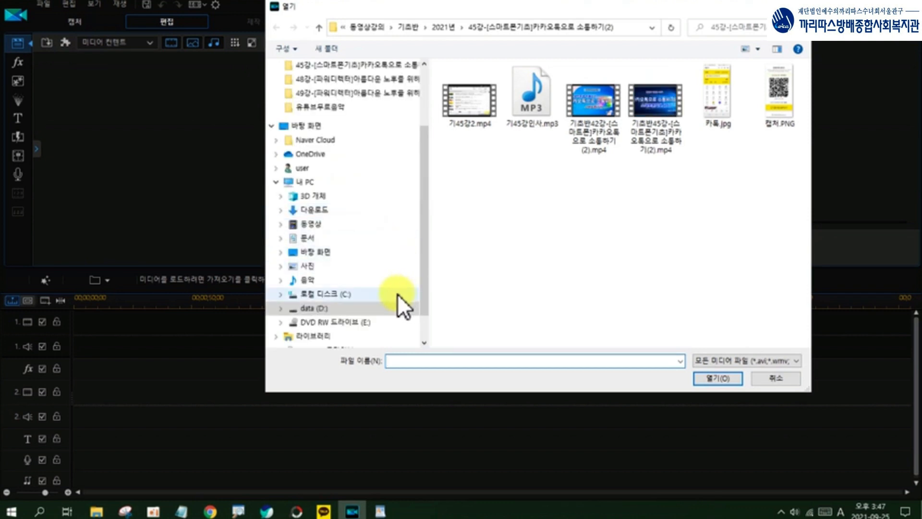
left_click(355, 300)
scroll(529, 288, "down", 2)
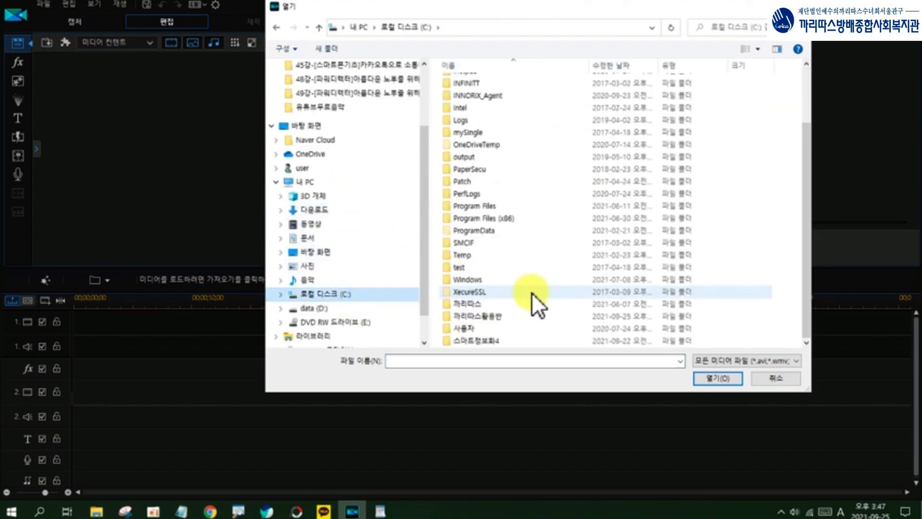
double_click(494, 312)
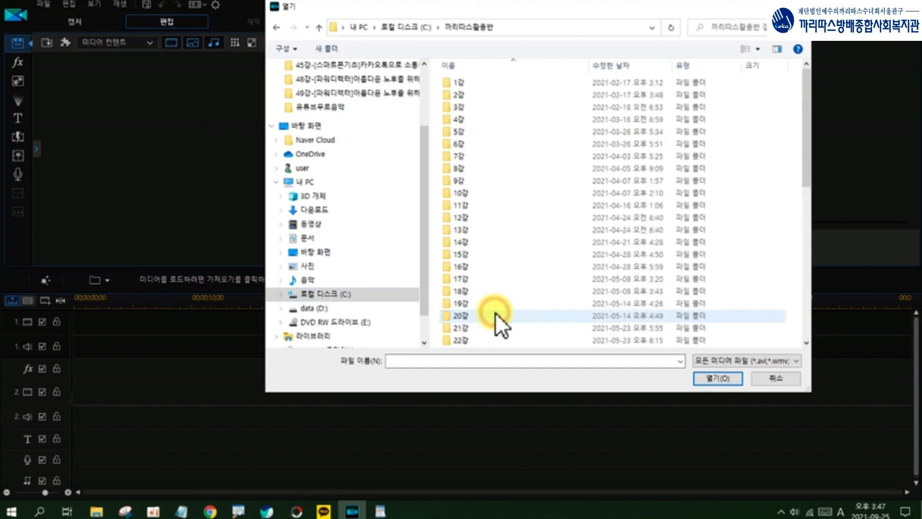
scroll(494, 313, "down", 9)
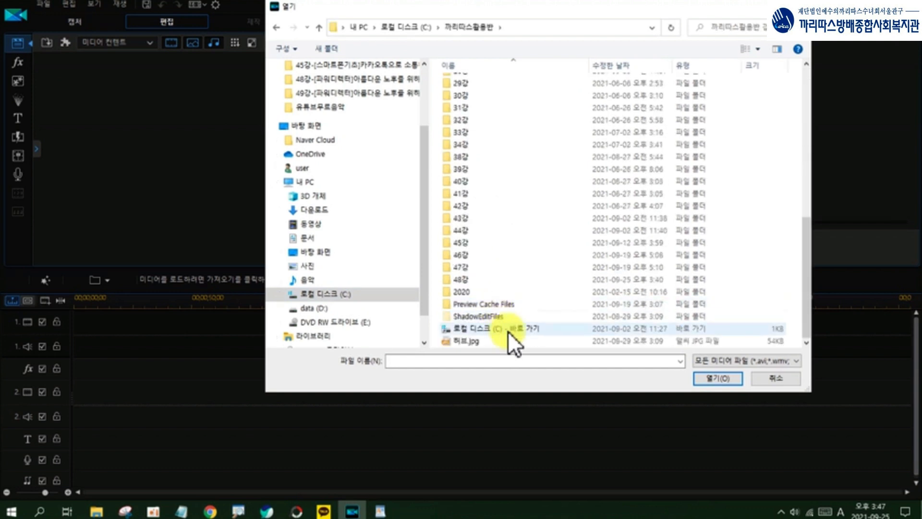
double_click(470, 281)
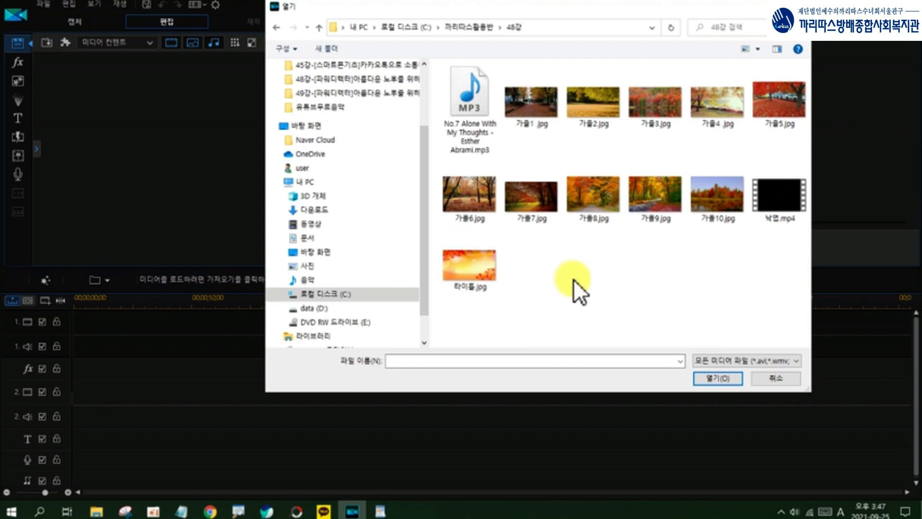
key("ctrl+a")
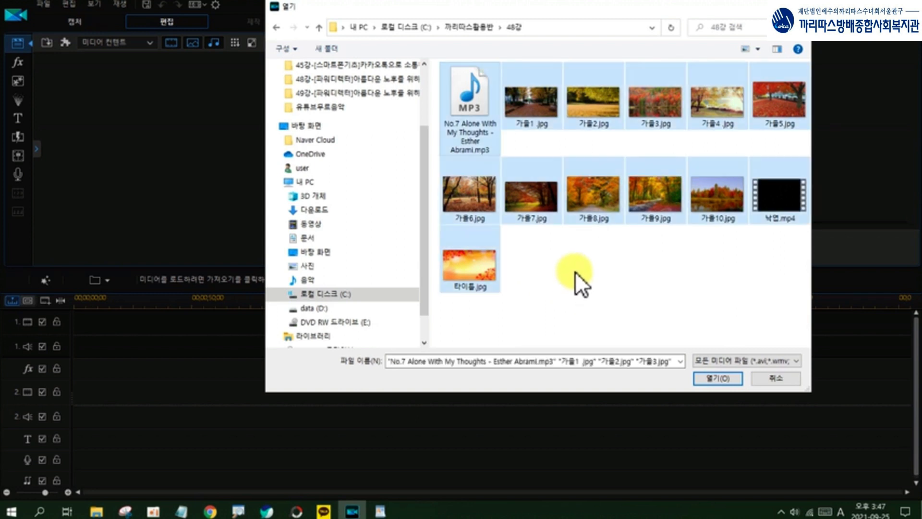
left_click(719, 380)
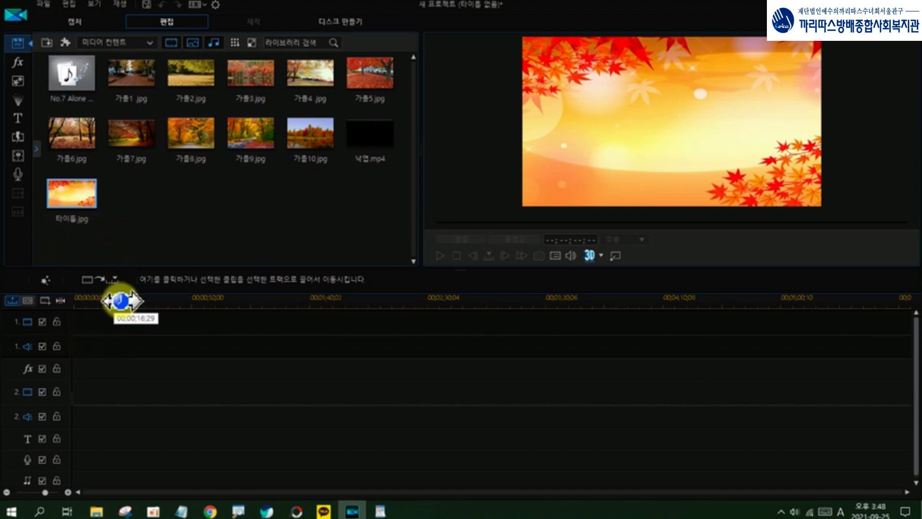
Step: Place 타이틀.jpg at the start of video track 1, followed by the photos 가을1 through 가을10
left_click_drag(73, 196, 77, 331)
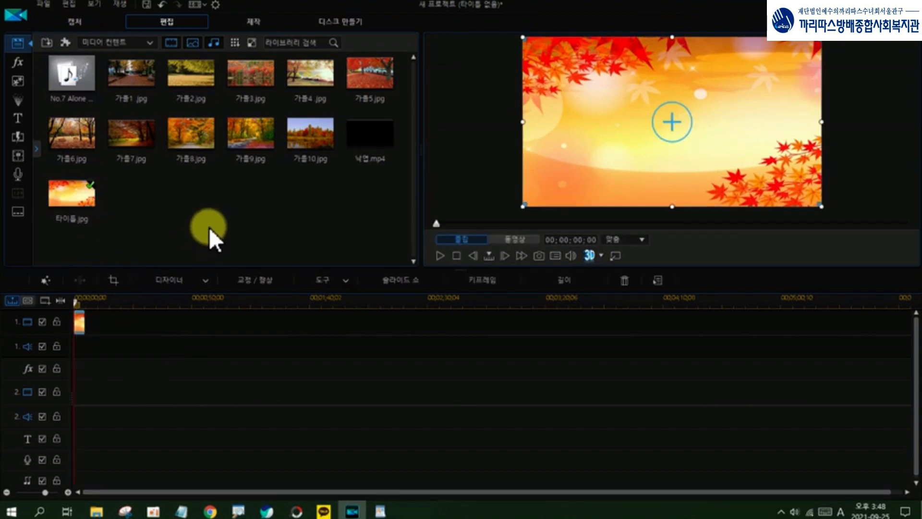
left_click(138, 80)
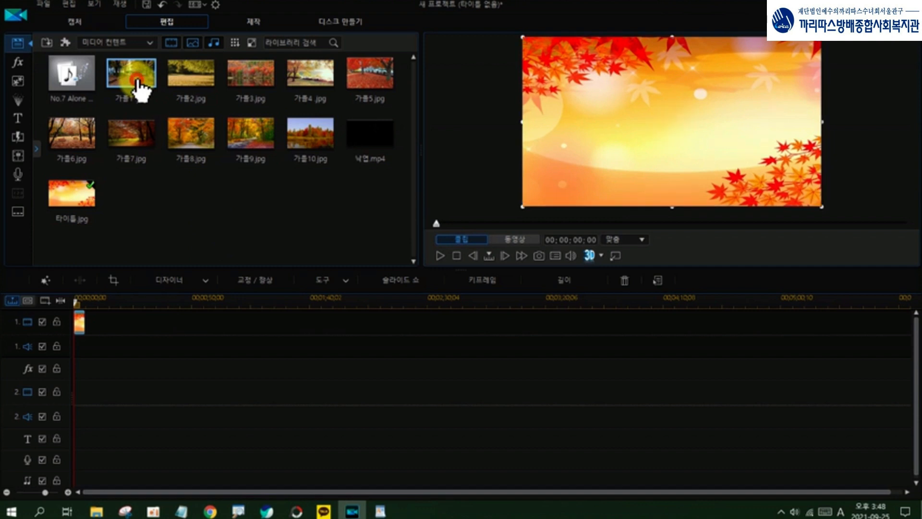
left_click(301, 146, "shift")
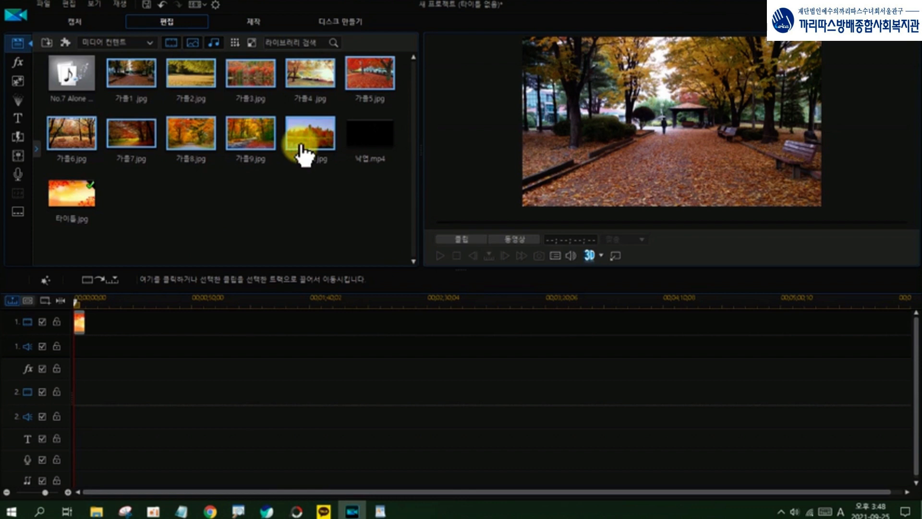
left_click_drag(300, 146, 85, 332)
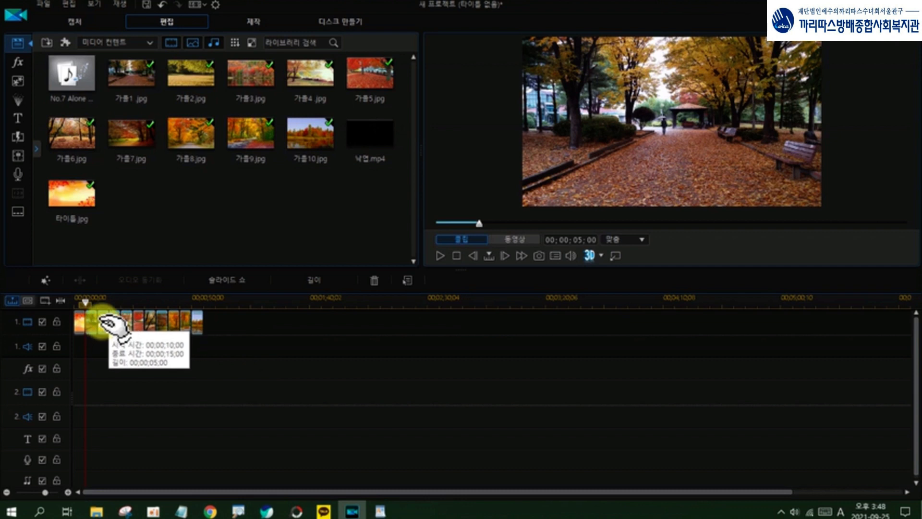
Step: Enable the lighting adjustment (조명 조정) correction for the 가을1 clip on video track 1
mouse_move(104, 322)
left_mouse_down()
mouse_move(195, 317)
mouse_move(197, 333)
left_mouse_up()
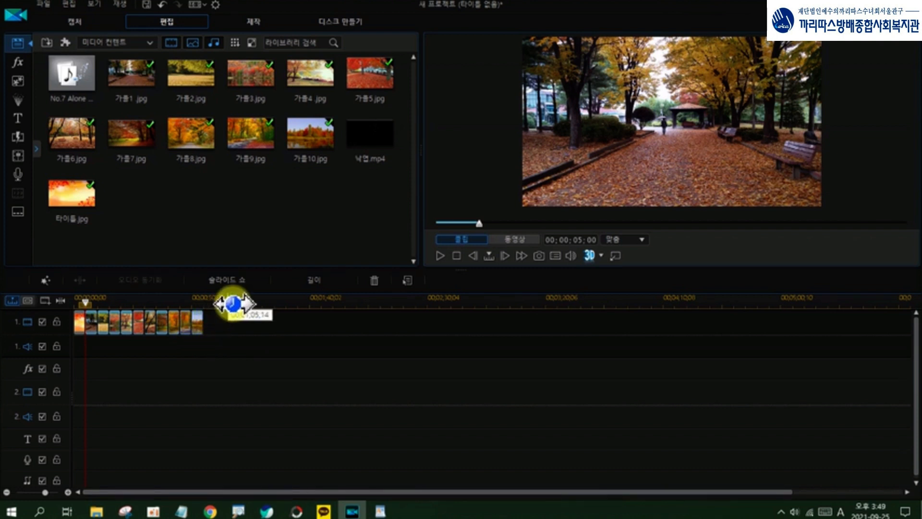
left_click(94, 327)
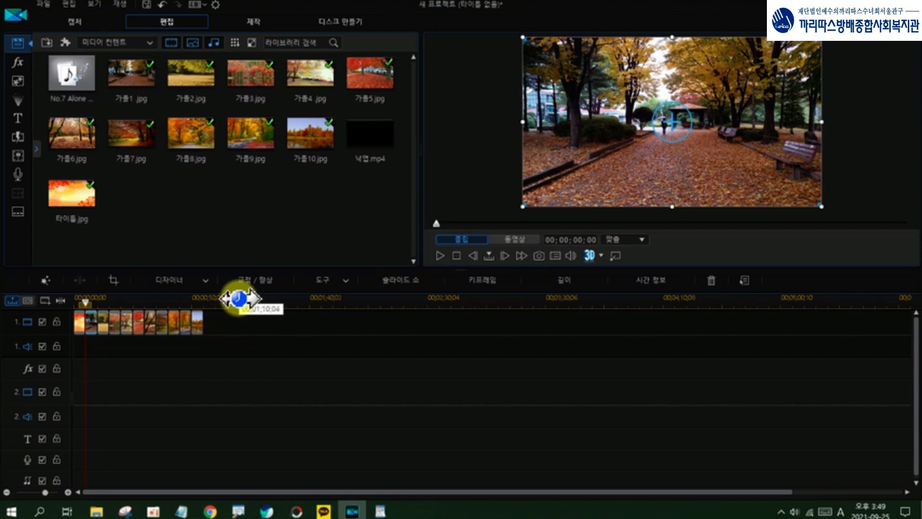
mouse_move(283, 291)
left_mouse_down()
mouse_move(222, 294)
mouse_move(231, 274)
mouse_move(260, 261)
mouse_move(292, 268)
mouse_move(292, 295)
left_mouse_up()
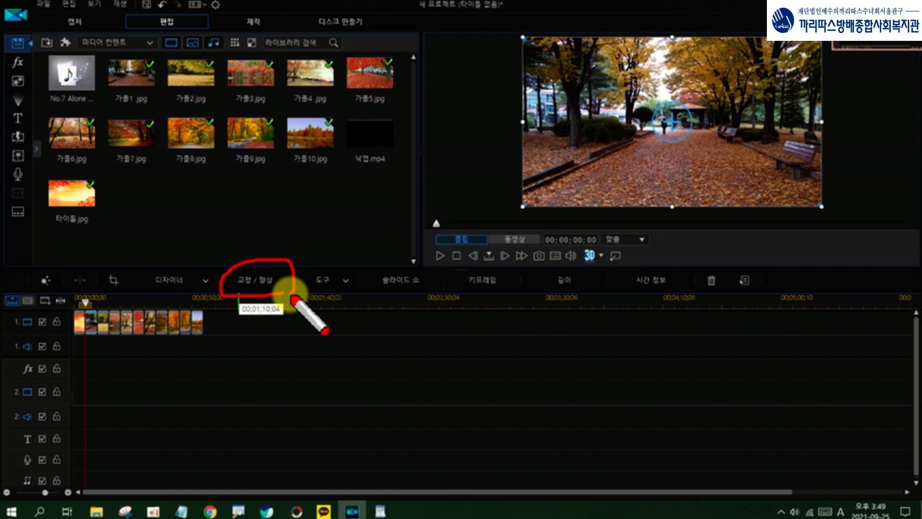
key("Escape")
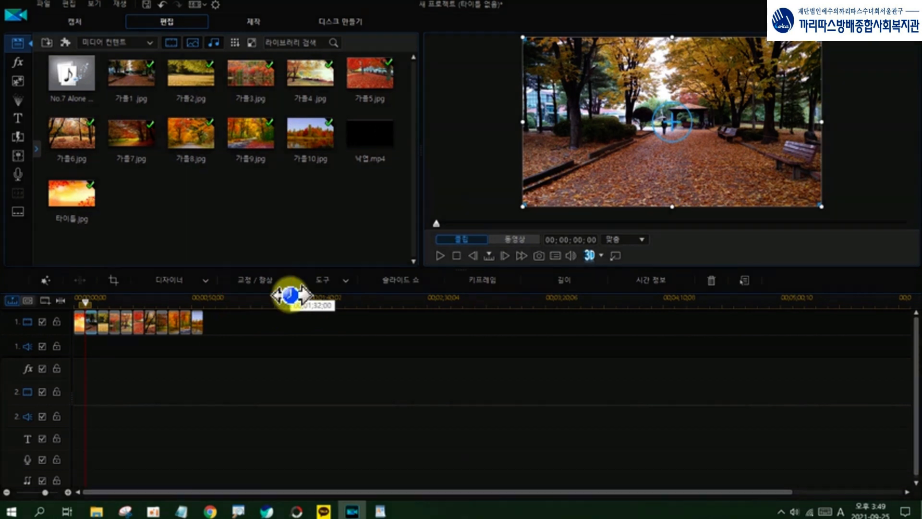
left_click(258, 278)
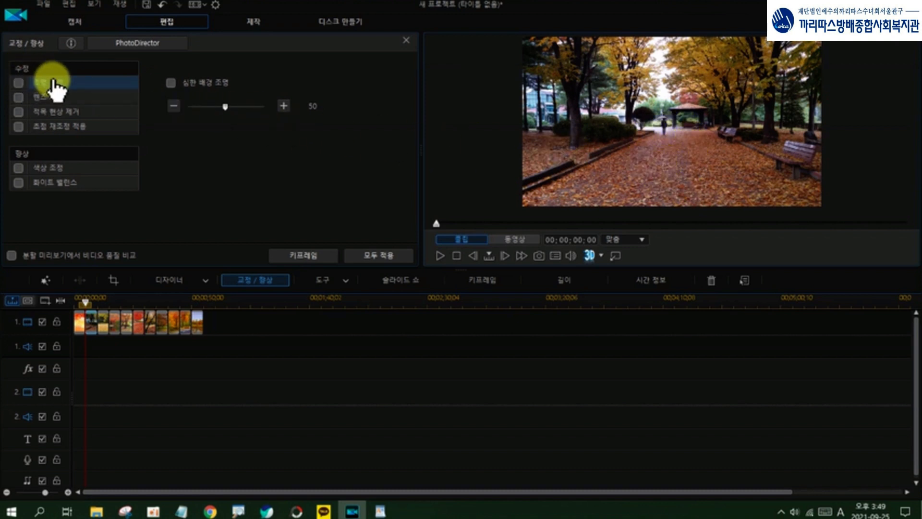
left_click(19, 83)
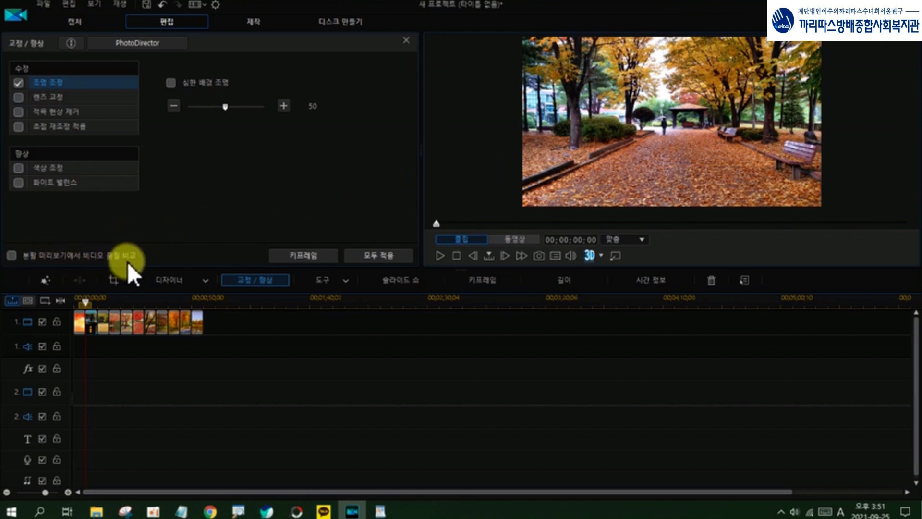
Step: Compare the 가을1 clip before and after the lighting correction in a split preview, and close the correction settings
mouse_move(147, 259)
left_mouse_down()
mouse_move(14, 266)
mouse_move(32, 250)
mouse_move(82, 245)
mouse_move(155, 261)
left_mouse_up()
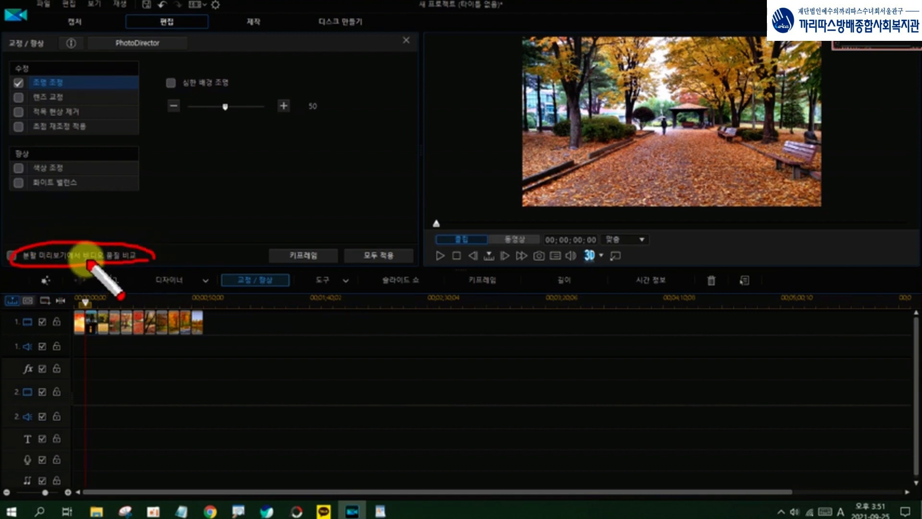
key("Escape")
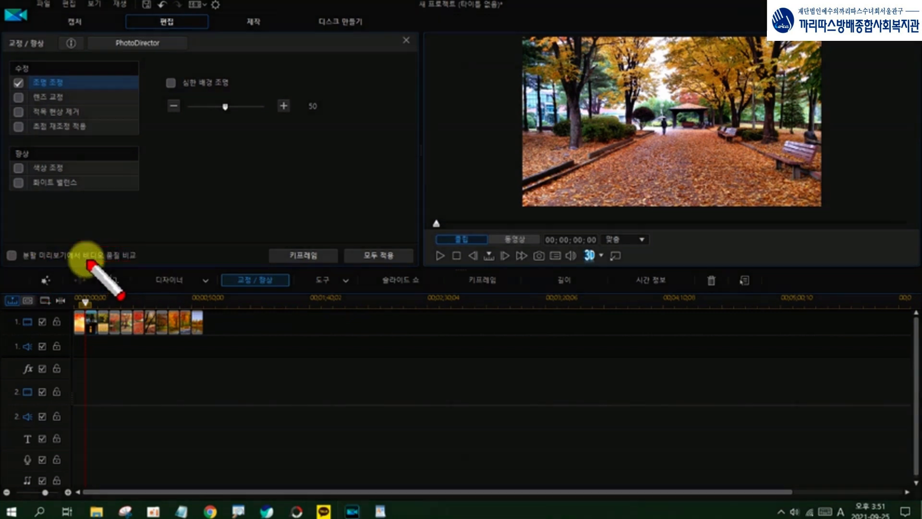
left_click(12, 255)
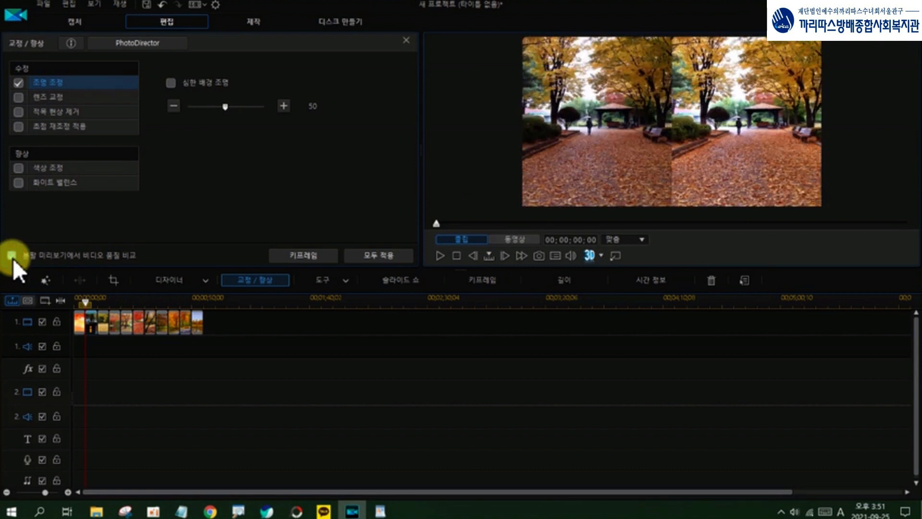
key("ctrl+alt+d")
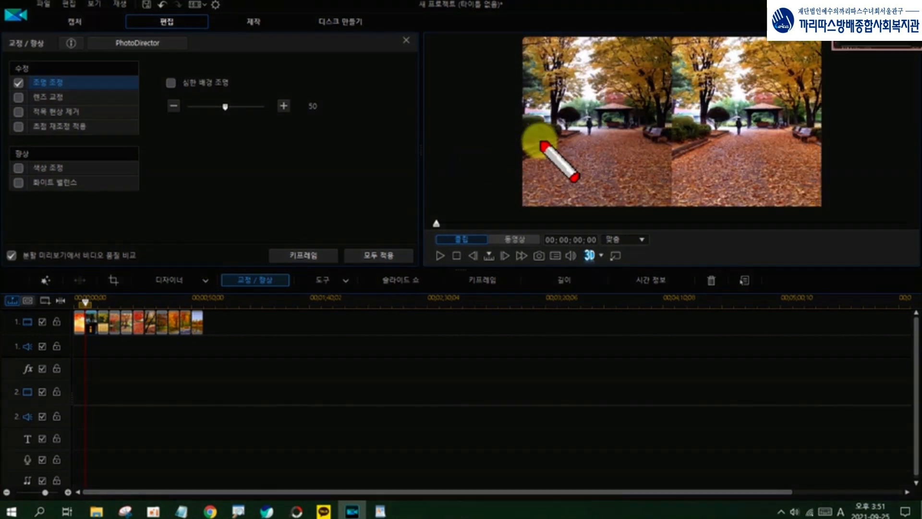
mouse_move(623, 150)
left_mouse_down()
mouse_move(604, 113)
mouse_move(616, 159)
left_mouse_up()
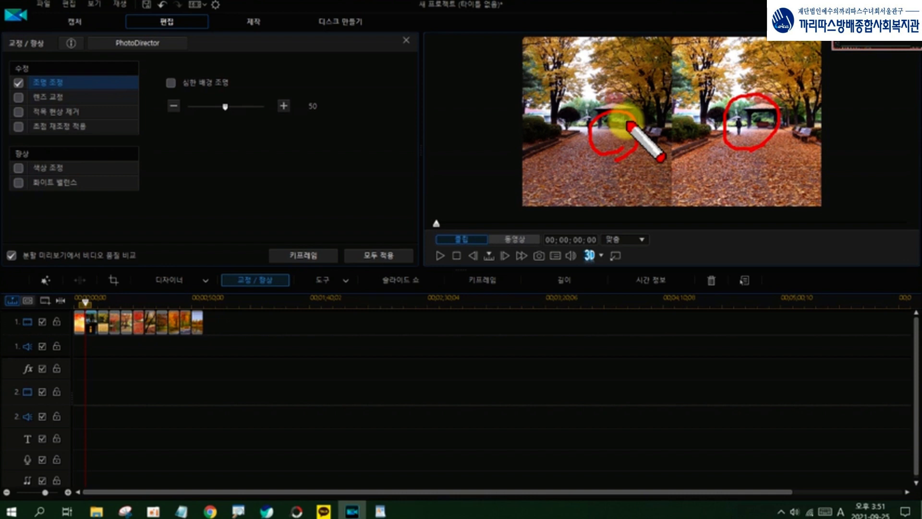
key("Escape")
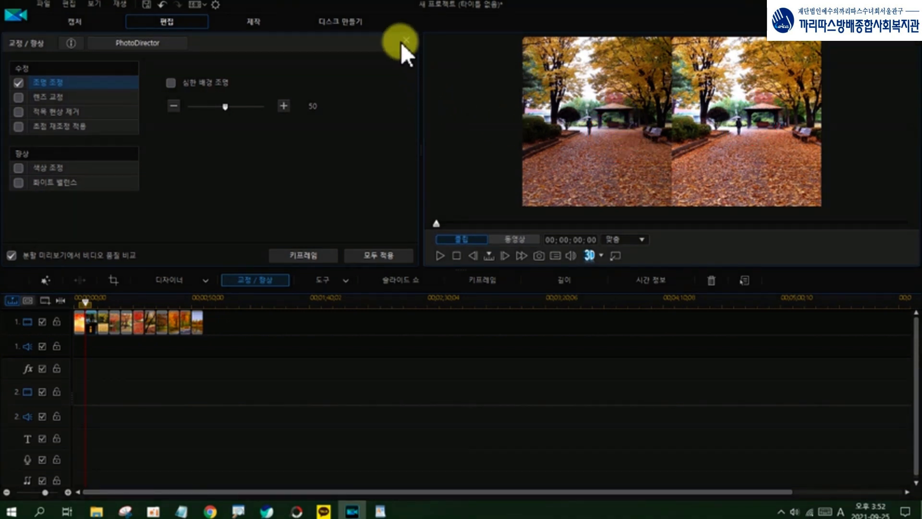
key("ctrl+alt+d")
mouse_move(404, 48)
left_mouse_down()
mouse_move(397, 40)
mouse_move(410, 48)
left_mouse_up()
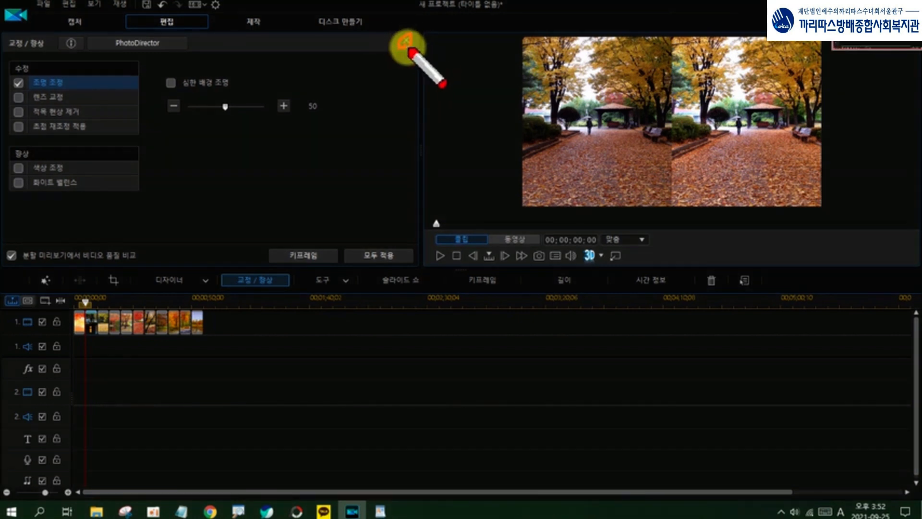
key("Escape")
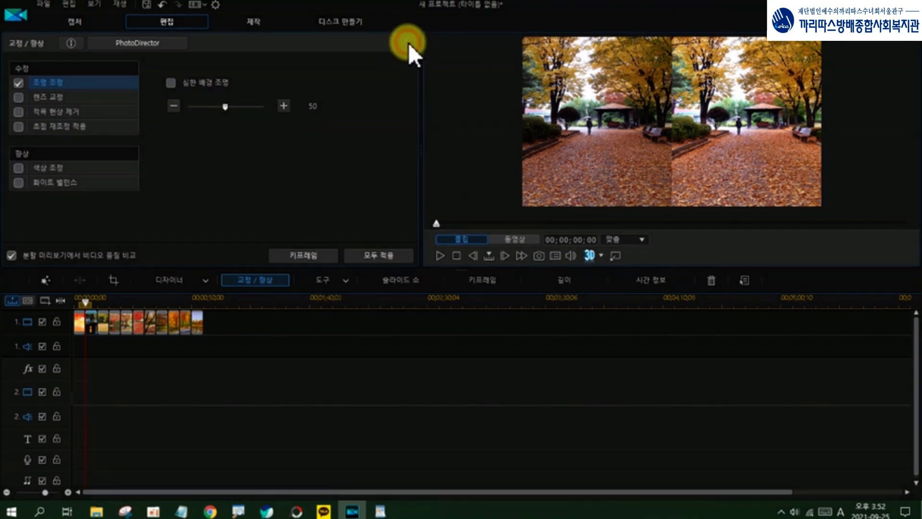
left_click(408, 42)
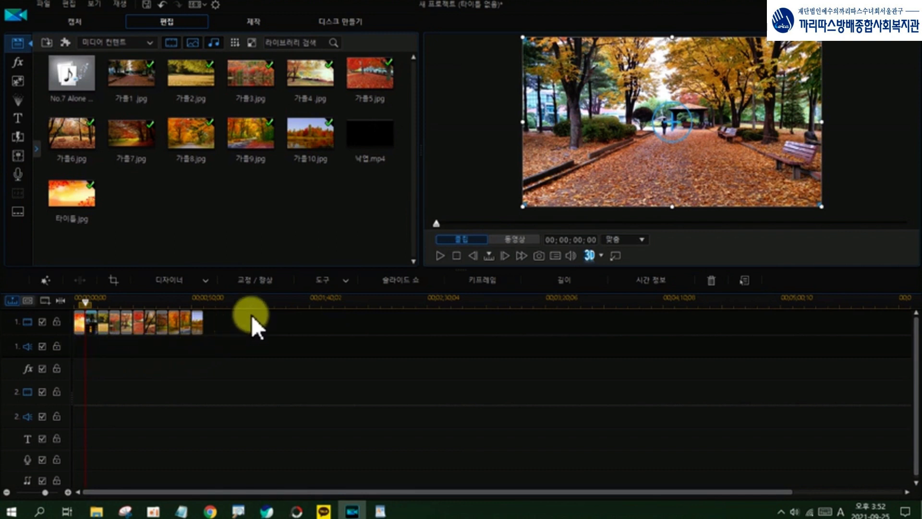
Step: Set the duration of all clips on video track 1, from the title image through 가을10, to 00;00;15;00
left_click(202, 323)
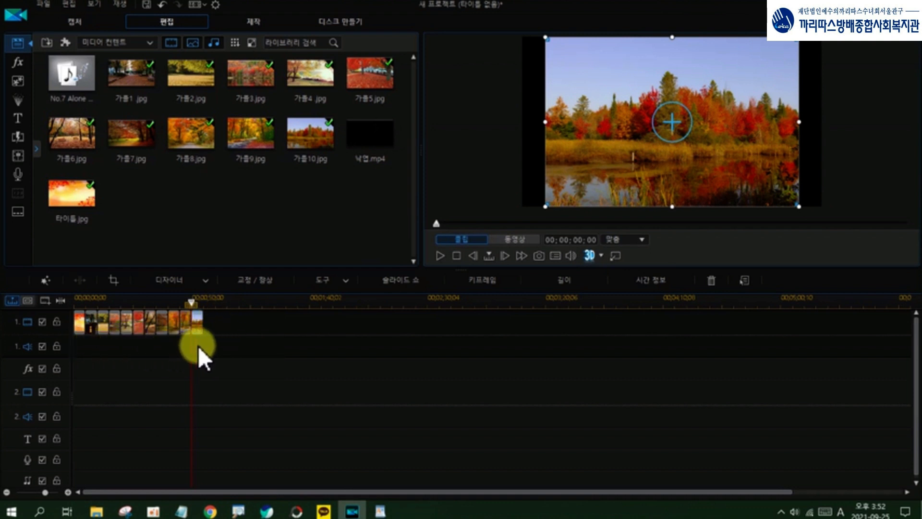
left_click(80, 322)
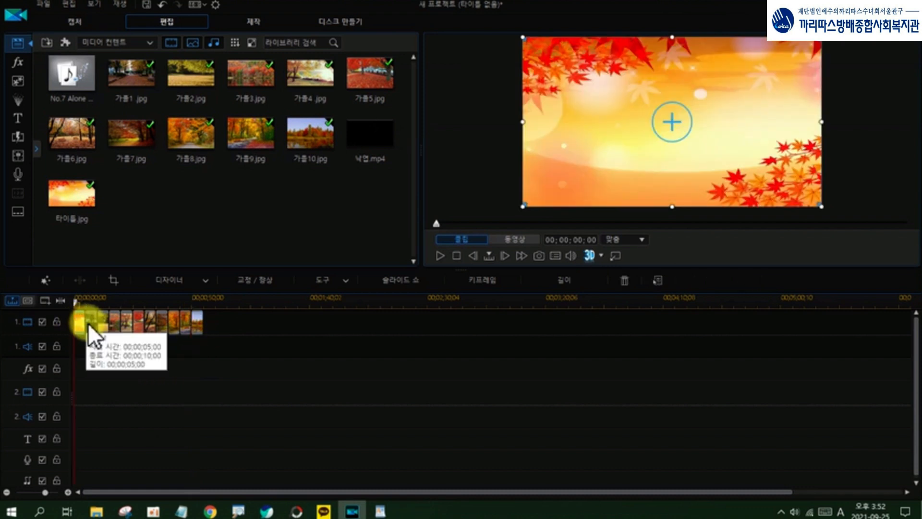
left_click_drag(88, 322, 208, 316)
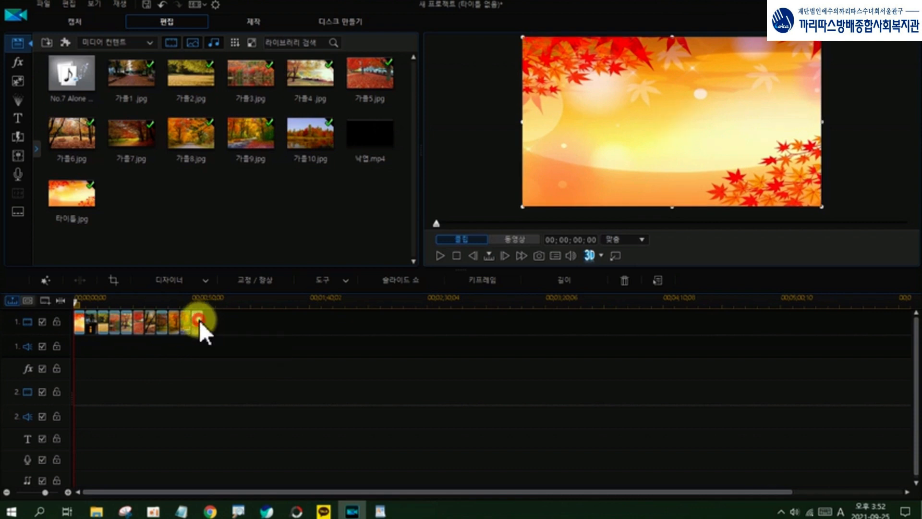
left_click(207, 320)
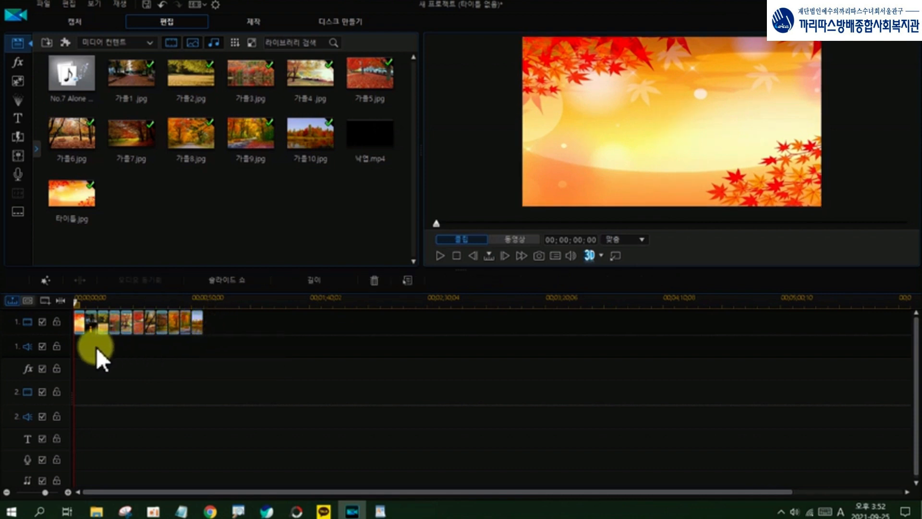
left_click_drag(77, 345, 219, 320)
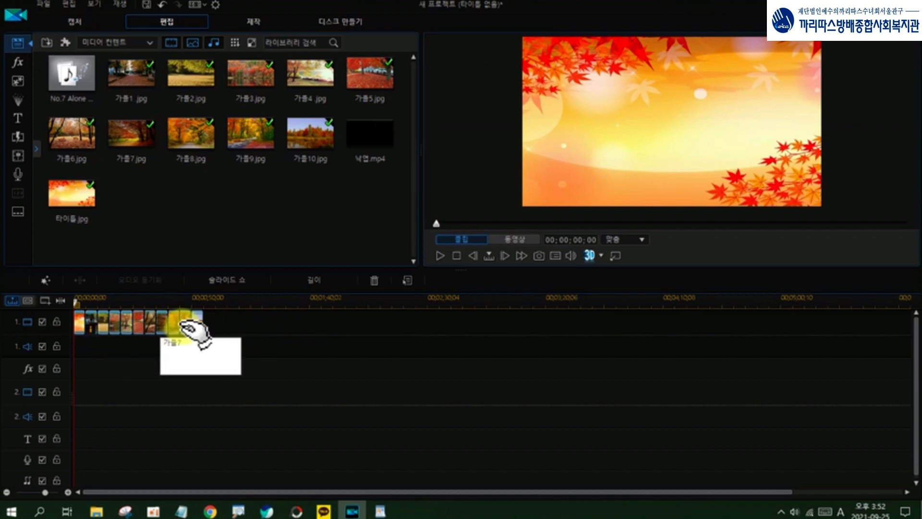
left_click(316, 279)
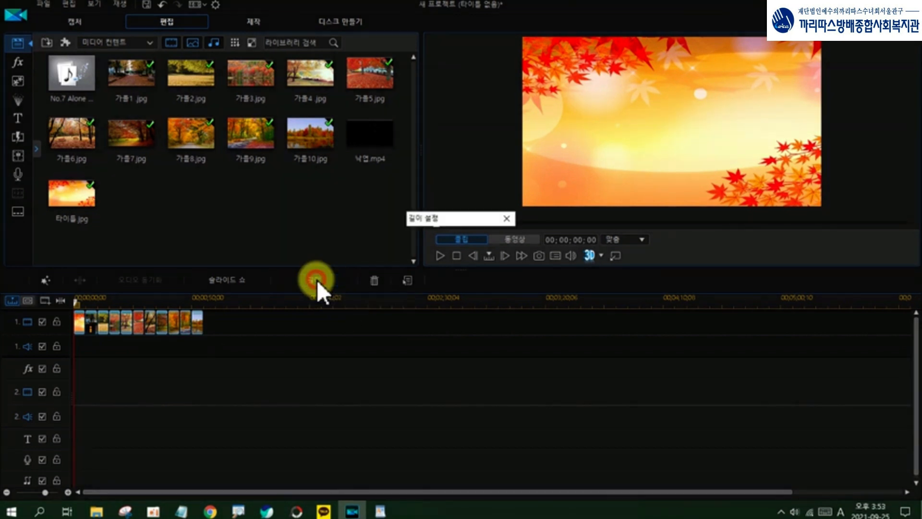
left_click(459, 267)
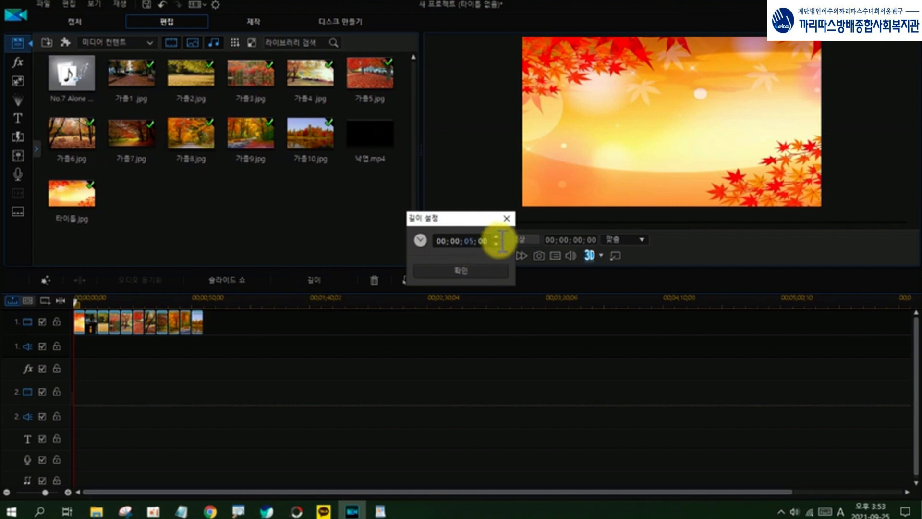
type("15")
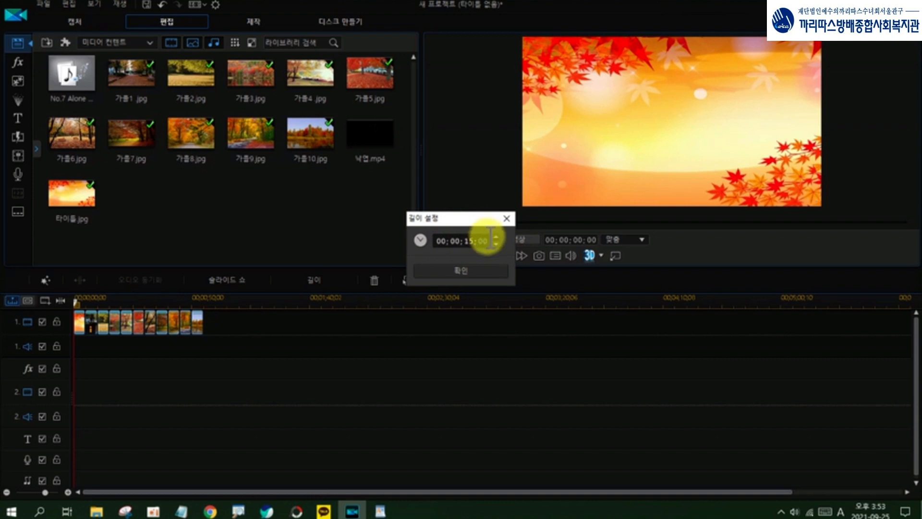
left_click(468, 273)
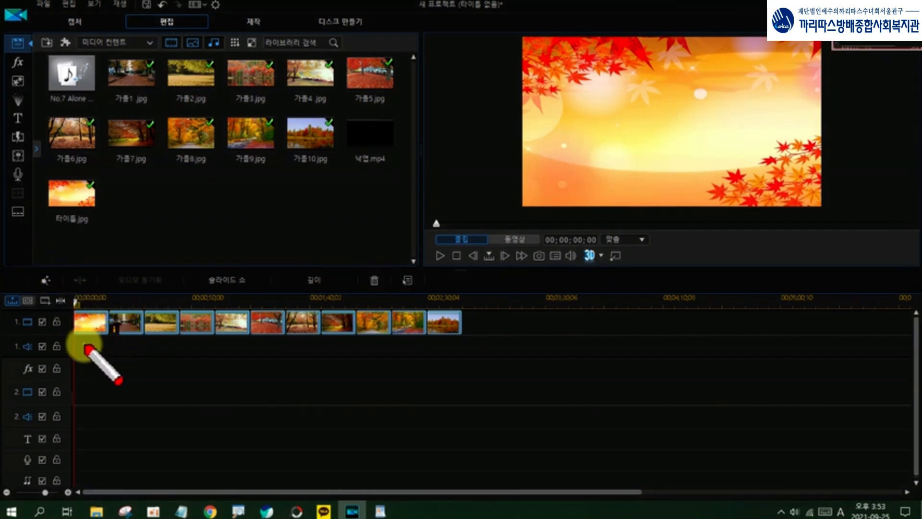
mouse_move(87, 342)
left_mouse_down()
mouse_move(352, 352)
mouse_move(454, 342)
mouse_move(461, 317)
mouse_move(335, 305)
mouse_move(115, 305)
mouse_move(72, 315)
mouse_move(72, 337)
mouse_move(89, 350)
mouse_move(416, 342)
left_mouse_up()
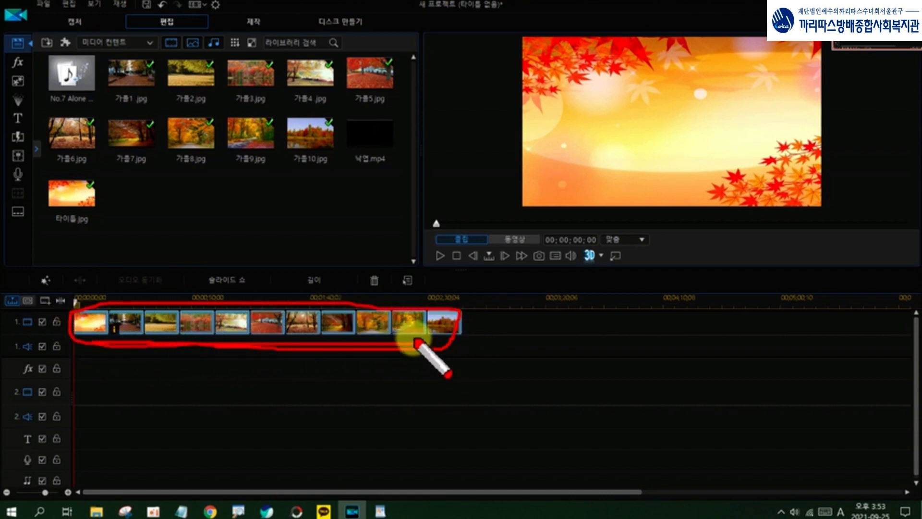
key("Escape")
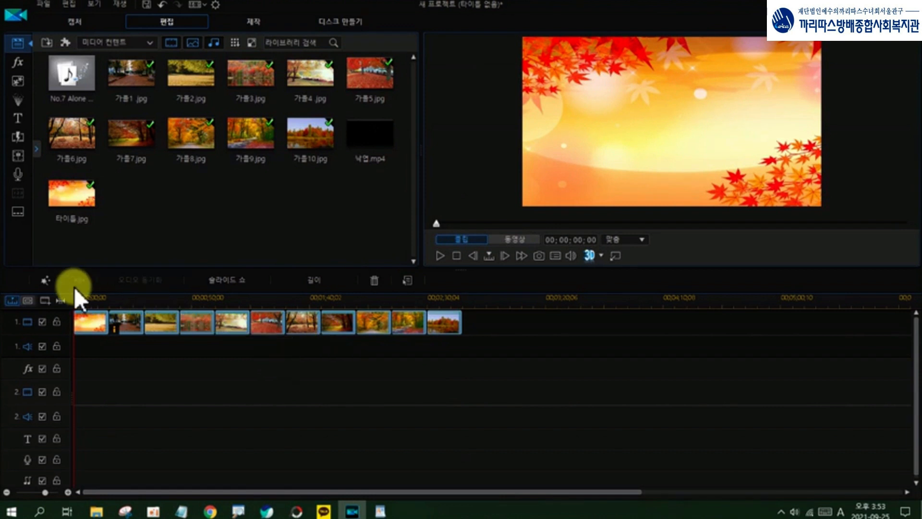
key("ctrl+2")
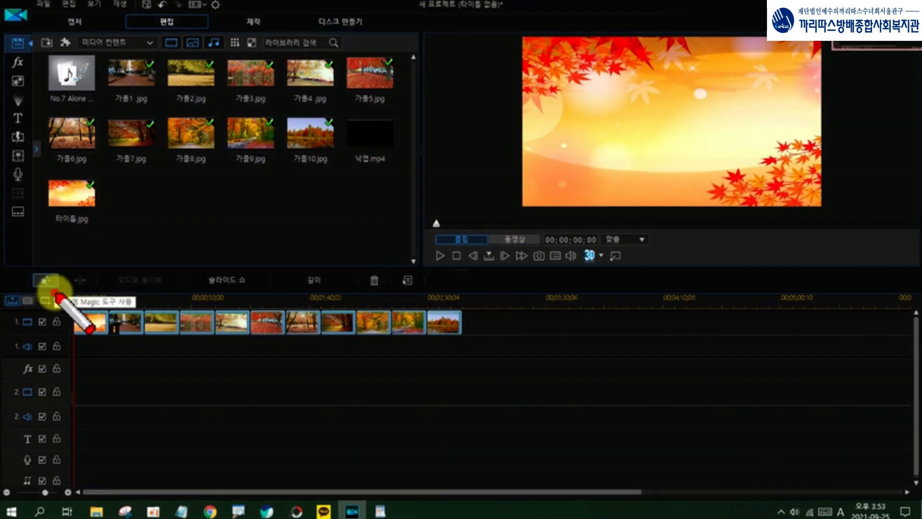
mouse_move(56, 293)
left_mouse_down()
mouse_move(24, 282)
mouse_move(56, 269)
mouse_move(59, 290)
left_mouse_up()
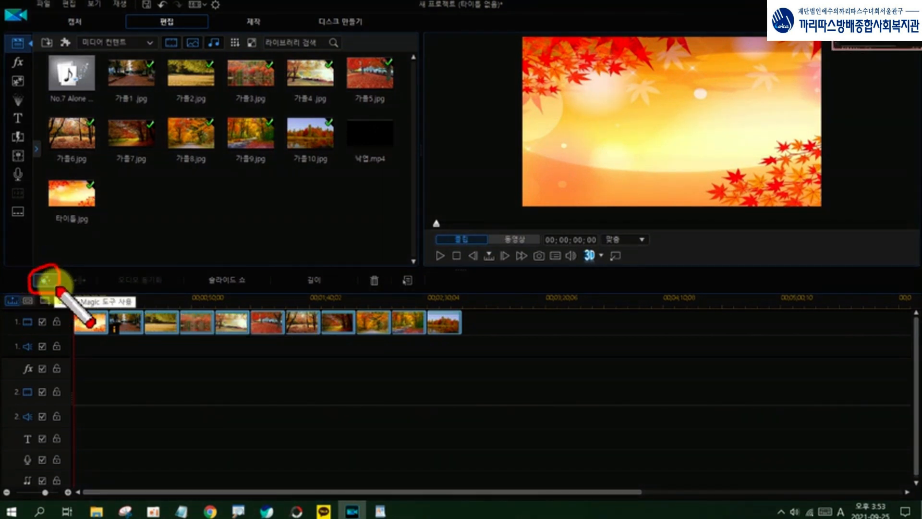
key("Escape")
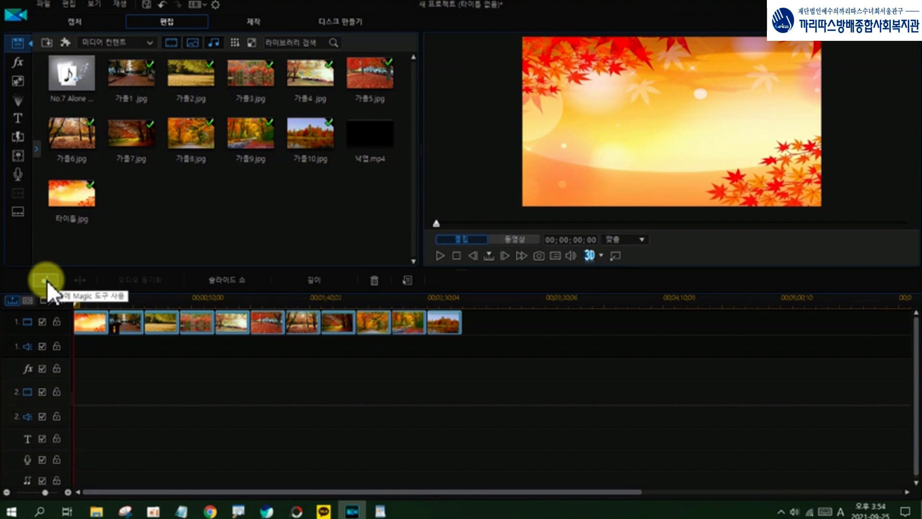
Step: Apply the 무작위 (random) Magic Motion style to all selected clips on video track 1
left_click(47, 280)
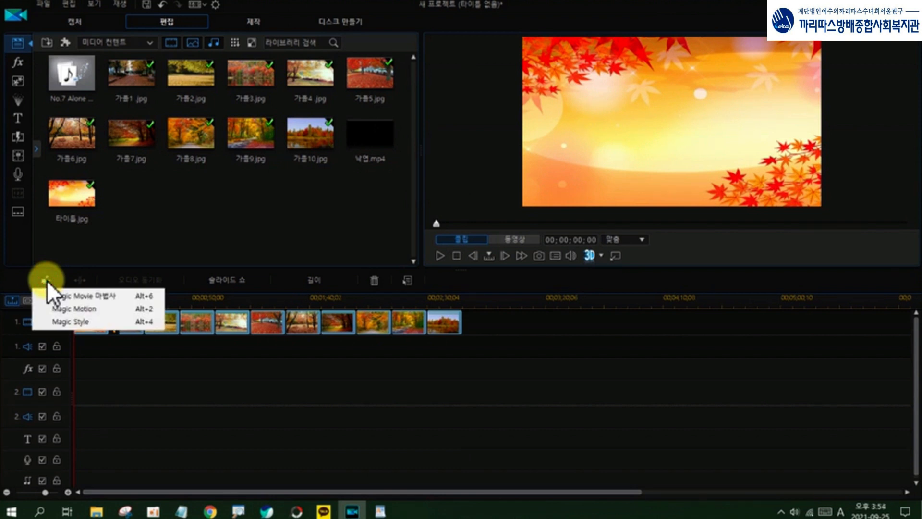
left_click(62, 311)
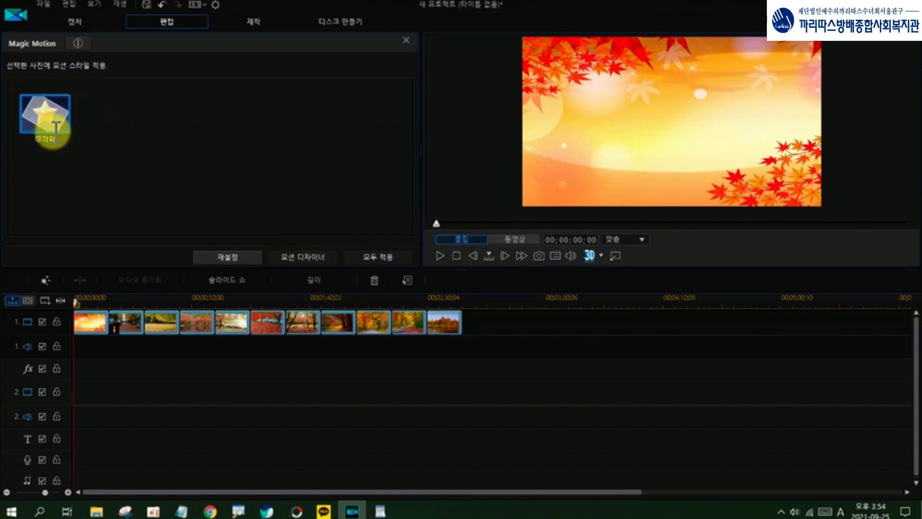
double_click(46, 120)
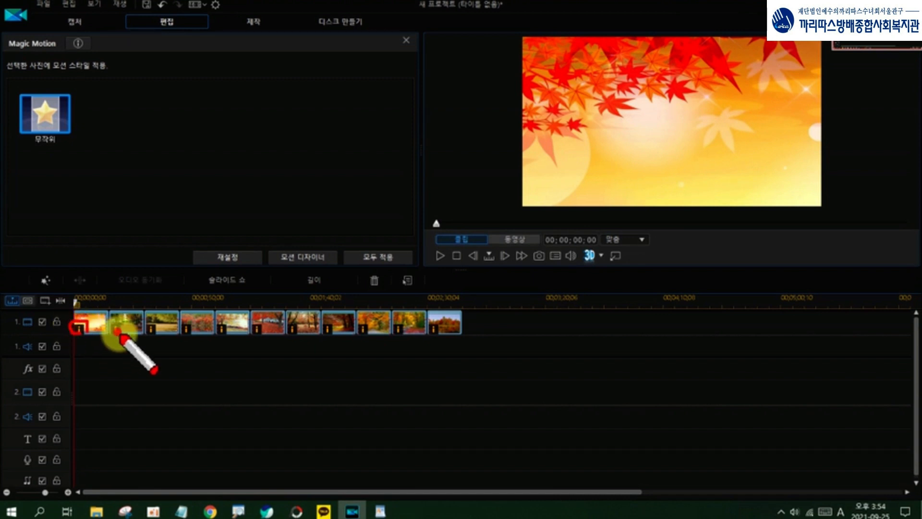
left_click_drag(119, 333, 158, 328)
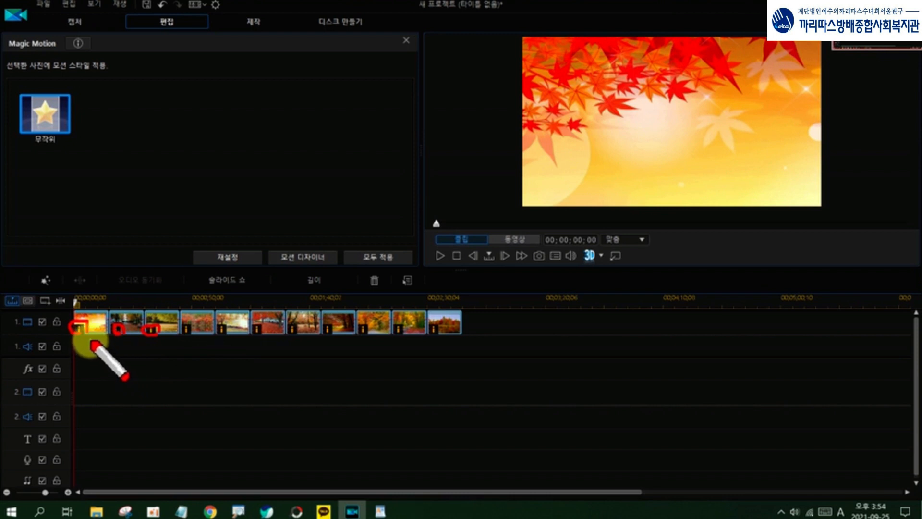
mouse_move(92, 340)
left_mouse_down()
mouse_move(163, 356)
mouse_move(423, 356)
mouse_move(444, 334)
mouse_move(444, 325)
mouse_move(314, 320)
mouse_move(99, 324)
left_mouse_up()
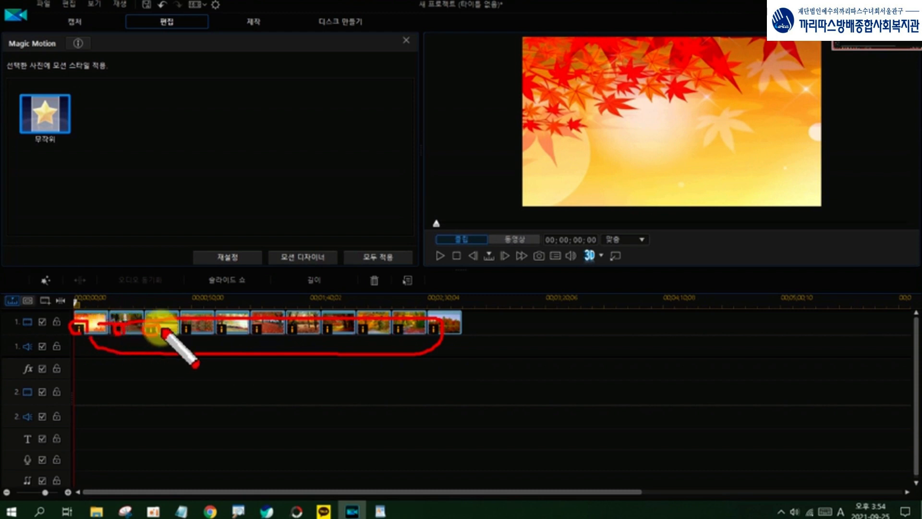
key("Escape")
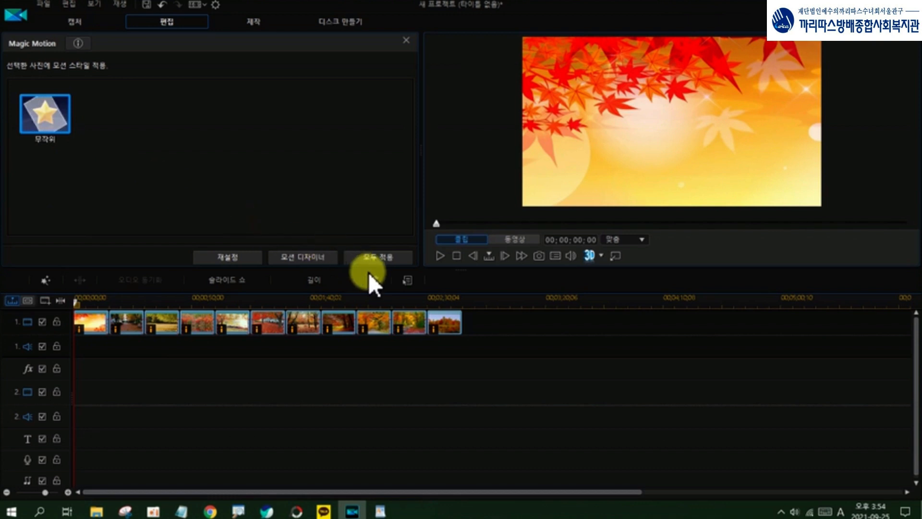
key("ctrl+alt+d")
mouse_move(407, 246)
left_mouse_down()
mouse_move(361, 251)
mouse_move(404, 262)
mouse_move(408, 254)
left_mouse_up()
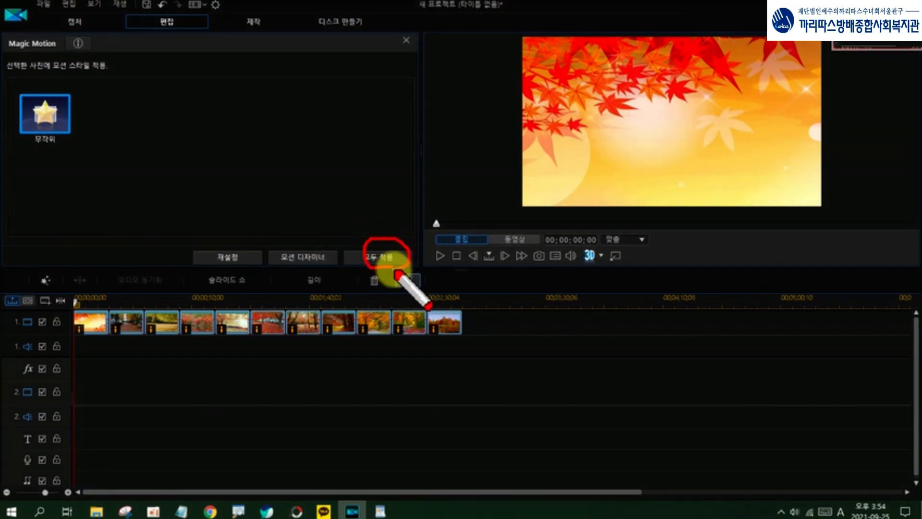
key("ctrl+alt+d")
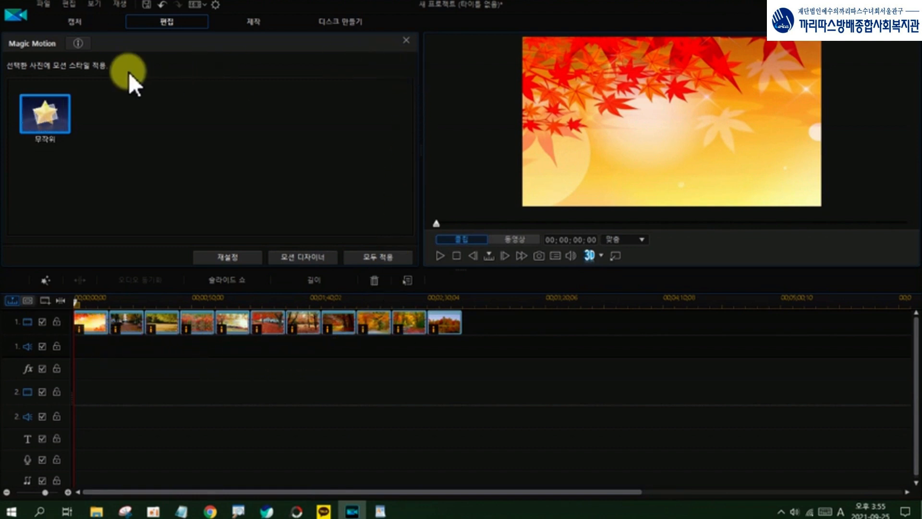
Step: Close the Magic Motion settings and open the transition library
left_click(405, 41)
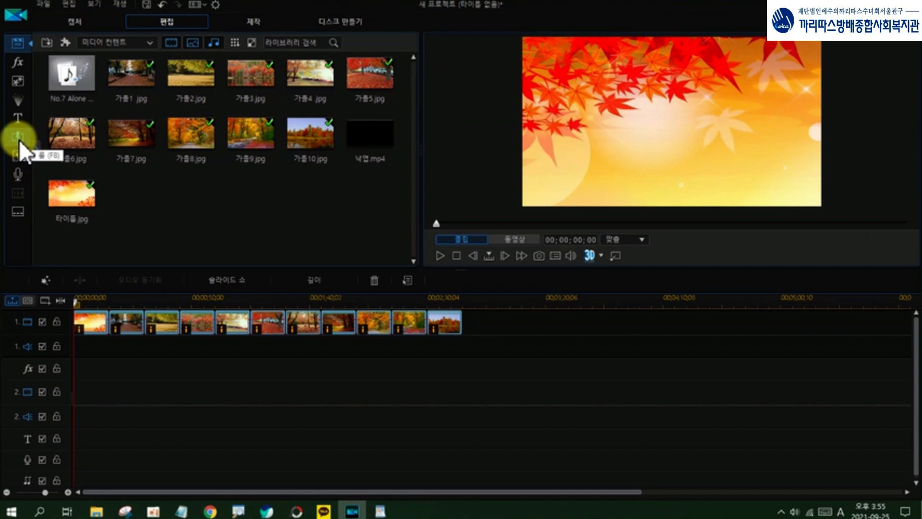
key("F12")
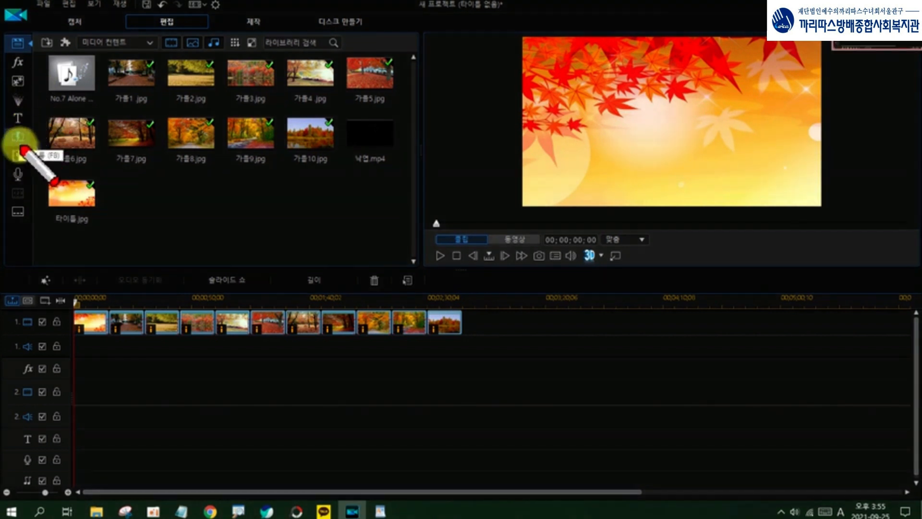
mouse_move(21, 145)
left_mouse_down()
mouse_move(9, 129)
mouse_move(27, 150)
left_mouse_up()
key("F12")
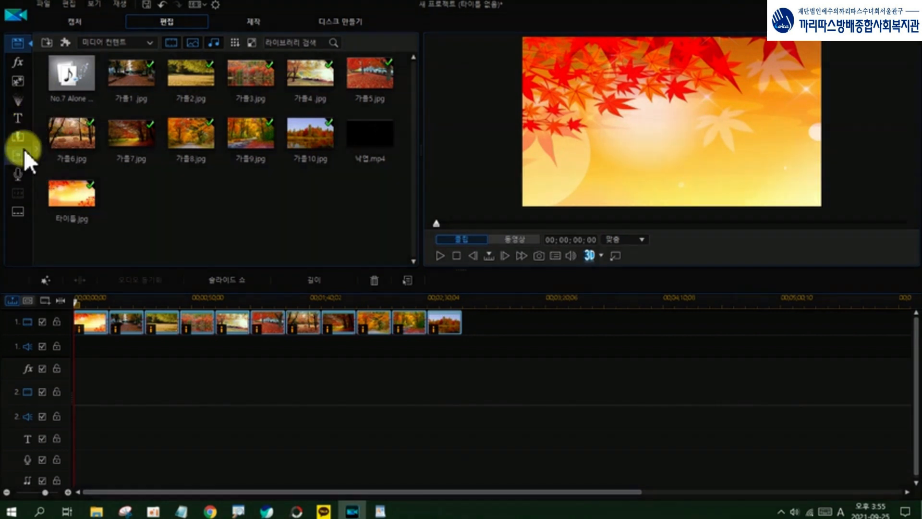
left_click(16, 136)
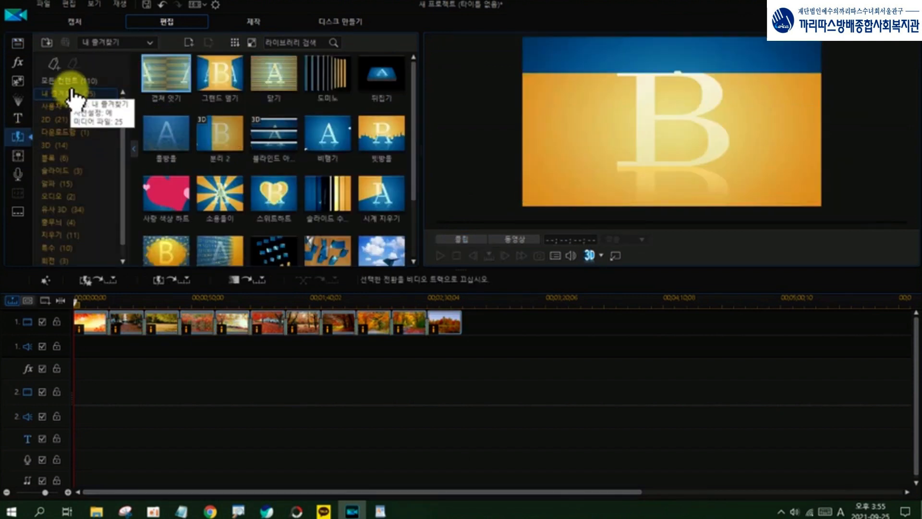
Step: Add the Heart of Diamonds transition from all content (모든 컨텐트) to the favorites (내 즐겨찾기)
key("F12")
mouse_move(36, 68)
left_mouse_down()
mouse_move(129, 71)
mouse_move(134, 127)
mouse_move(116, 269)
mouse_move(34, 272)
mouse_move(42, 73)
left_mouse_up()
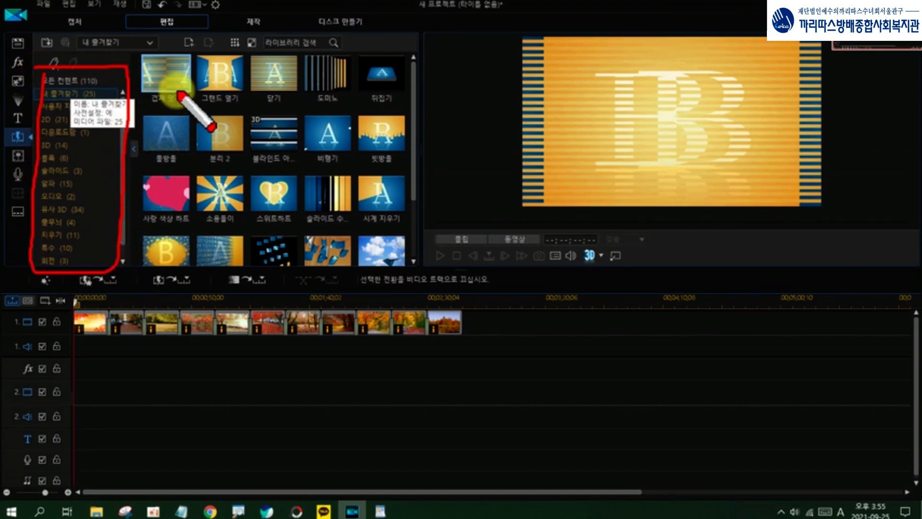
mouse_move(281, 178)
left_mouse_down()
mouse_move(241, 138)
mouse_move(282, 127)
mouse_move(301, 150)
mouse_move(292, 185)
mouse_move(258, 182)
mouse_move(293, 149)
left_mouse_up()
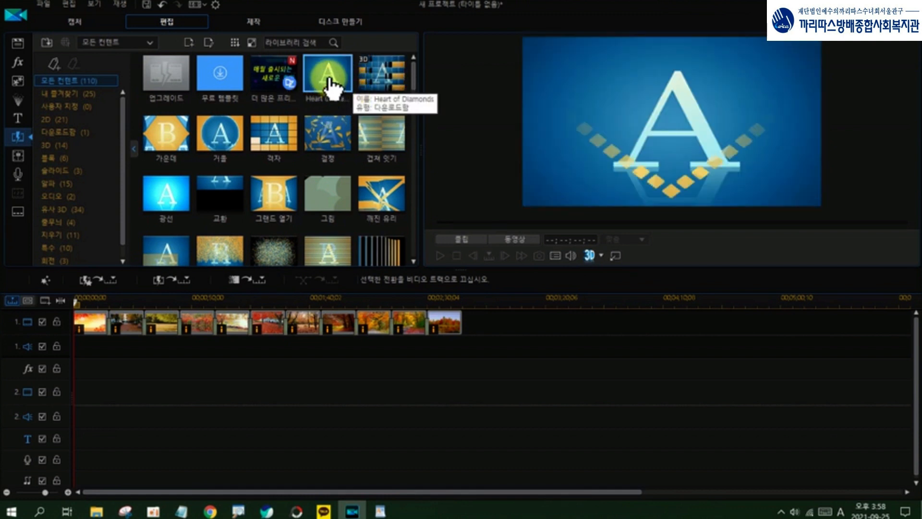
right_click(329, 80)
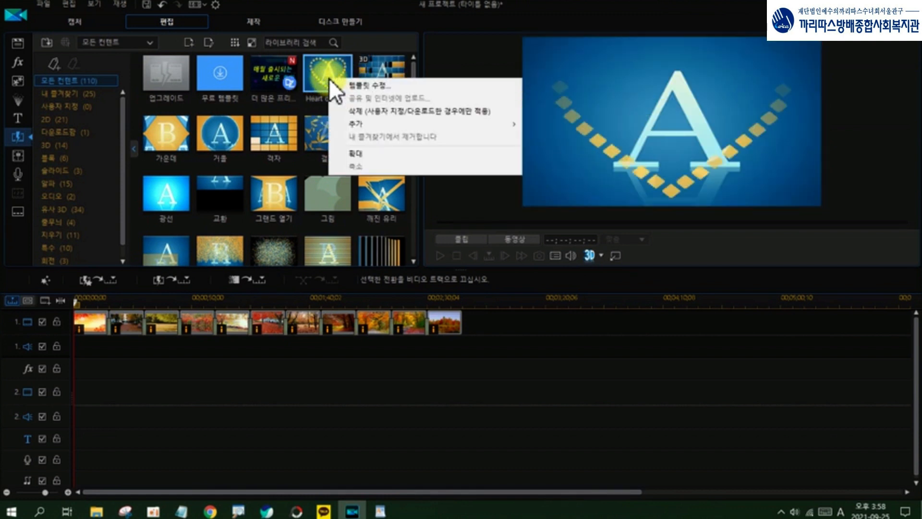
mouse_move(350, 128)
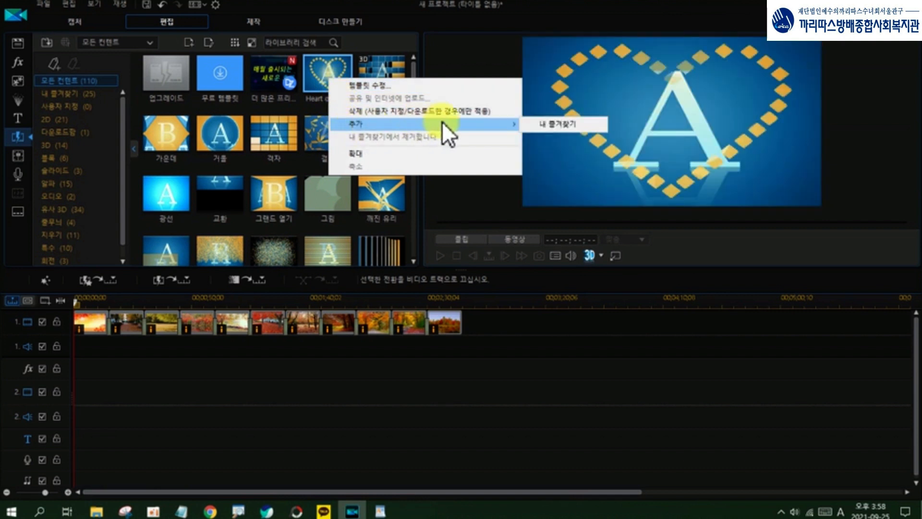
left_click(563, 123)
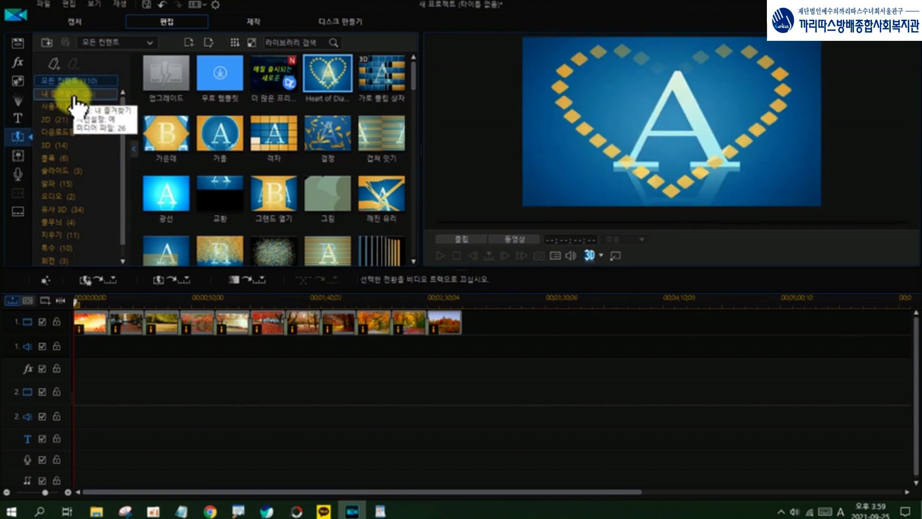
Step: Apply random transitions from the favorites (내 즐겨찾기) between all clips on video track 1 as cross transitions (크로스 전환)
left_click(74, 103)
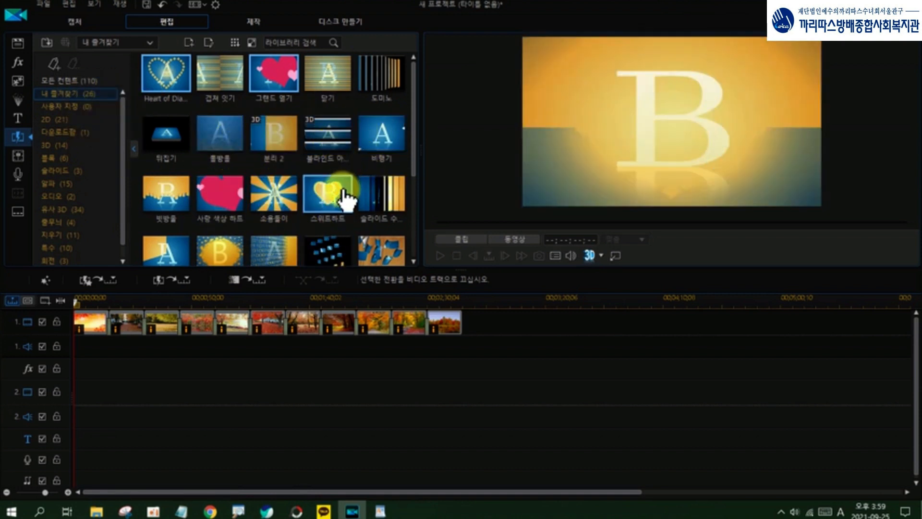
left_click_drag(339, 191, 94, 339)
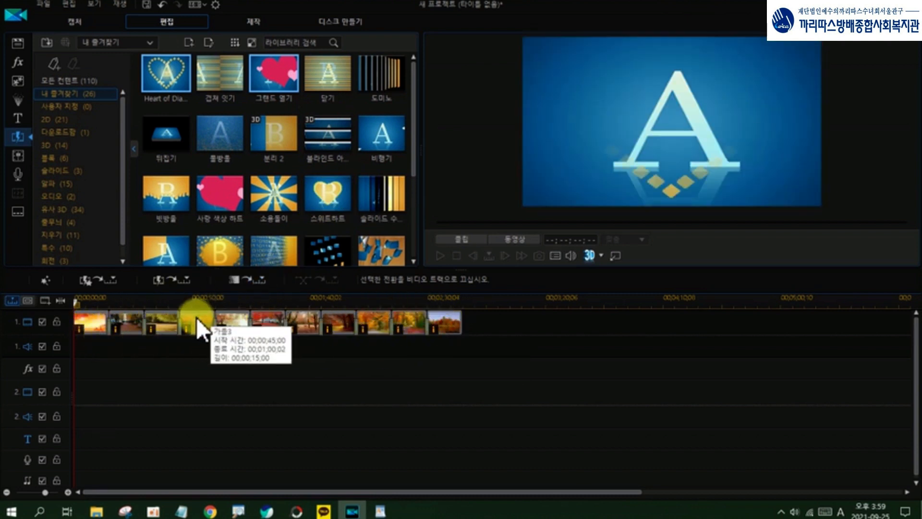
mouse_move(38, 99)
left_mouse_down()
mouse_move(110, 99)
mouse_move(72, 89)
mouse_move(39, 99)
left_mouse_up()
key("Escape")
left_click(55, 96)
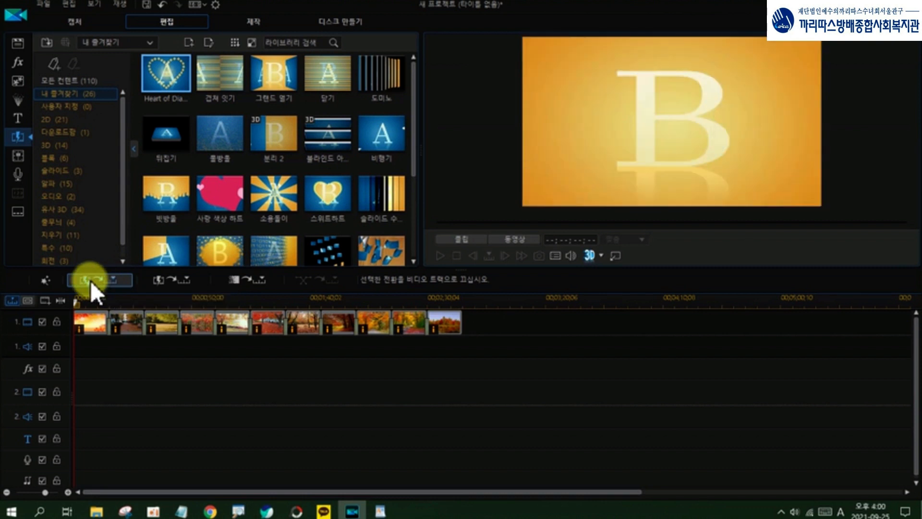
left_click(91, 280)
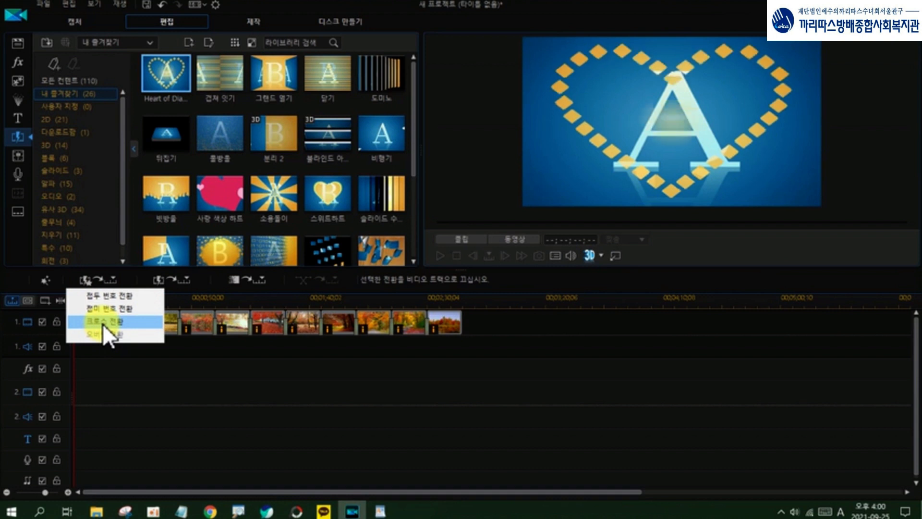
left_click(102, 322)
left_click(117, 397)
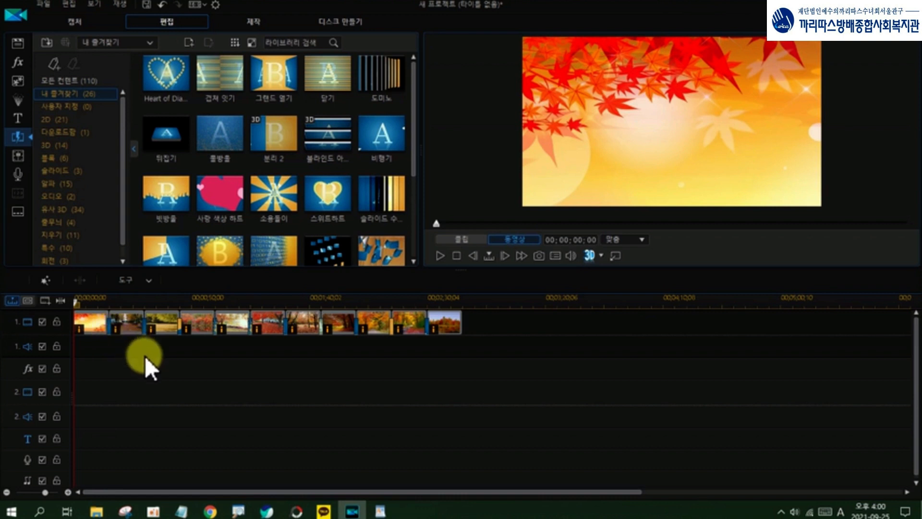
Step: Set the duration of all transitions on video track 1, from the first to the last, to 00;00;05;00
left_click(108, 326)
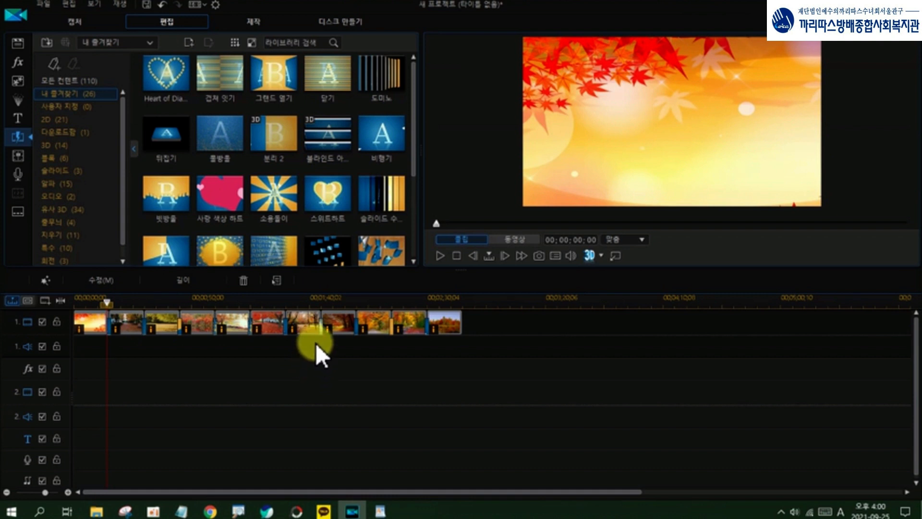
left_click(428, 326)
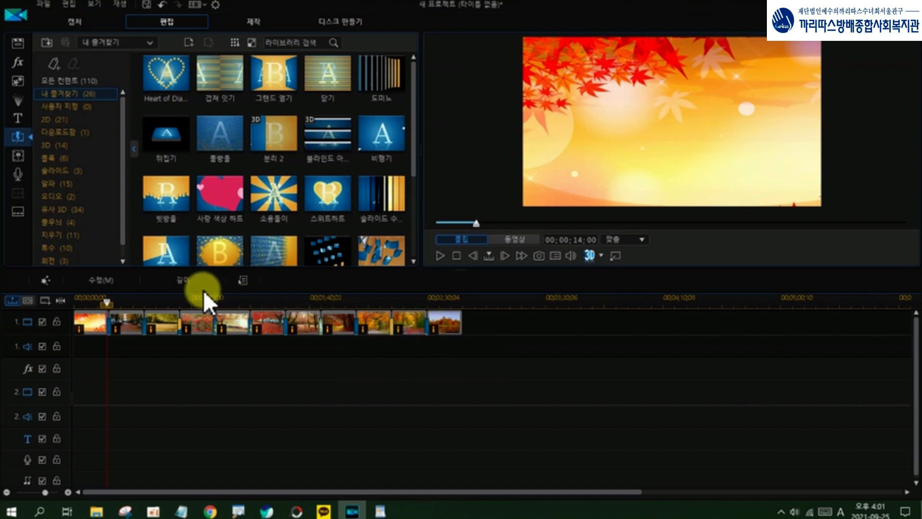
mouse_move(194, 283)
left_mouse_down()
mouse_move(174, 288)
mouse_move(174, 277)
mouse_move(197, 288)
left_mouse_up()
key("Escape")
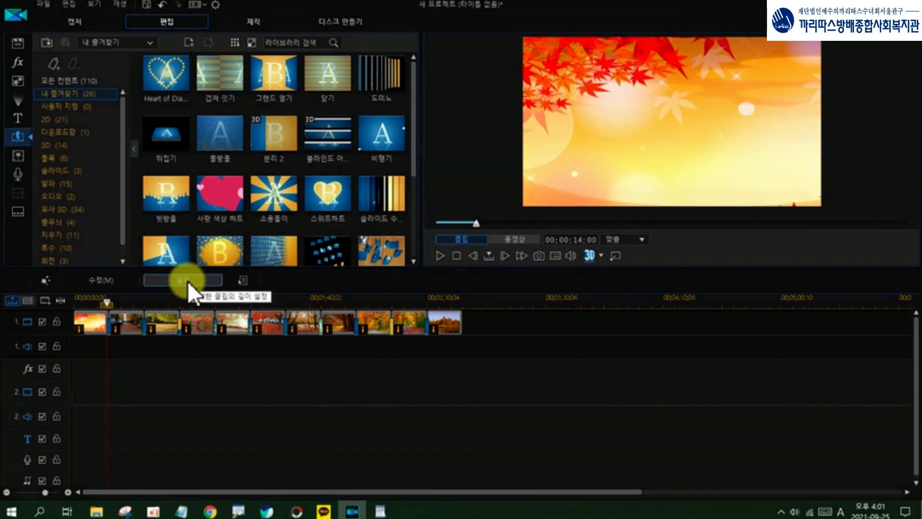
left_click(187, 281)
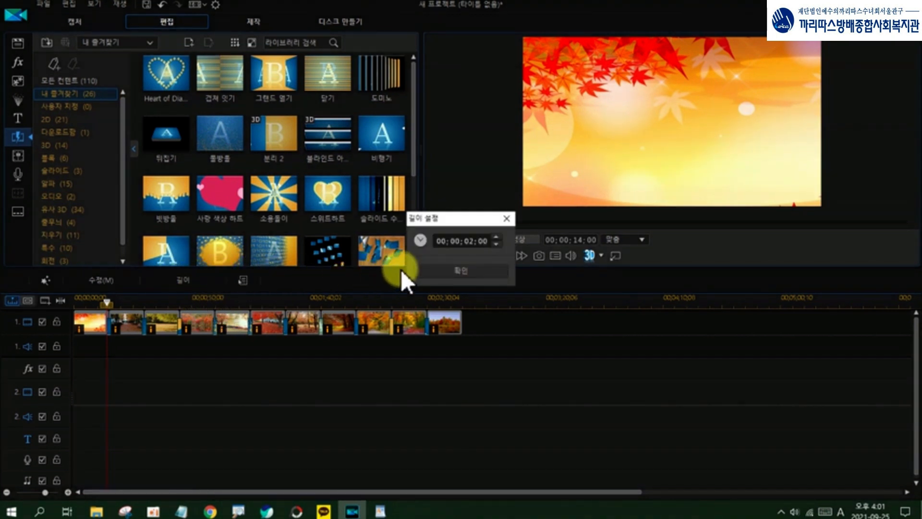
left_click(470, 243)
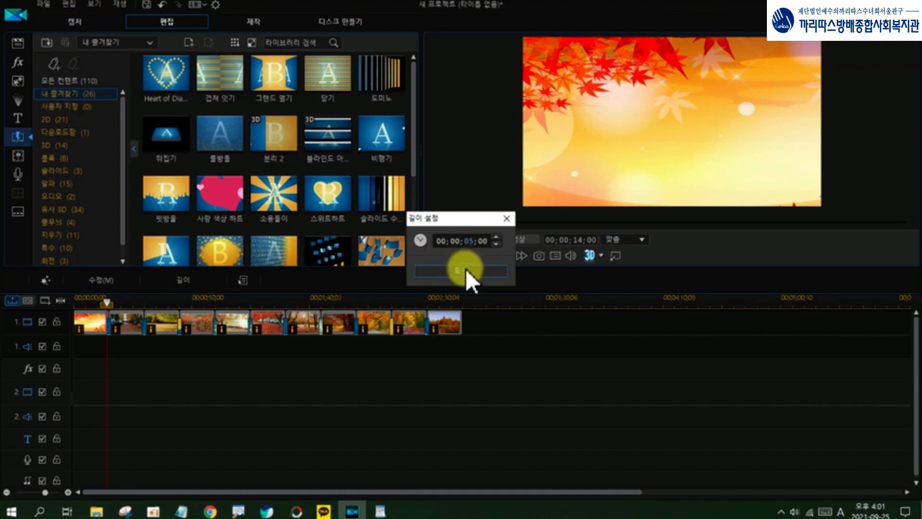
left_click(466, 268)
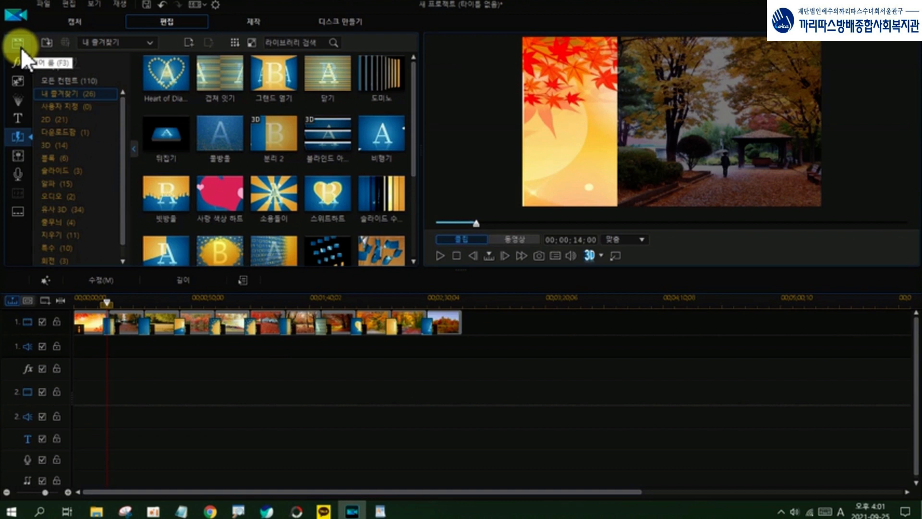
Step: Return to the media library with the imported photos, music and video
mouse_move(13, 50)
left_mouse_down()
mouse_move(20, 27)
mouse_move(23, 50)
left_mouse_up()
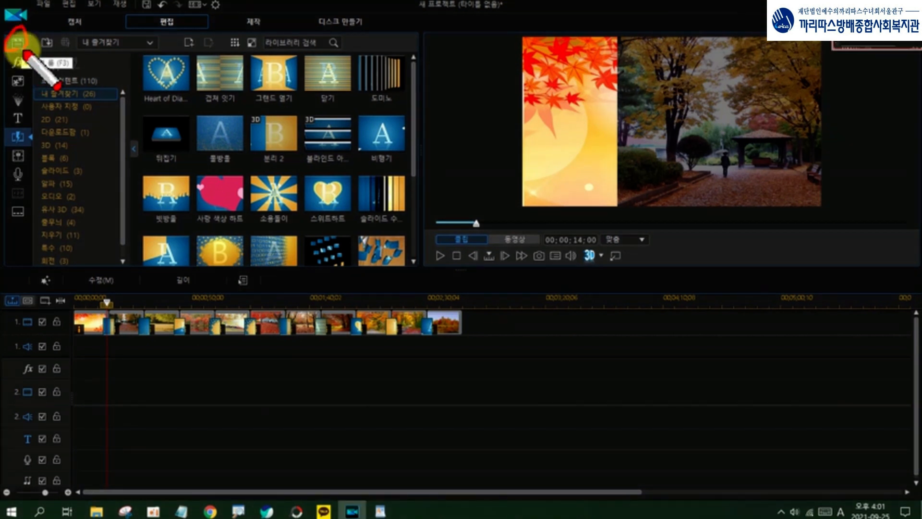
left_click(17, 44)
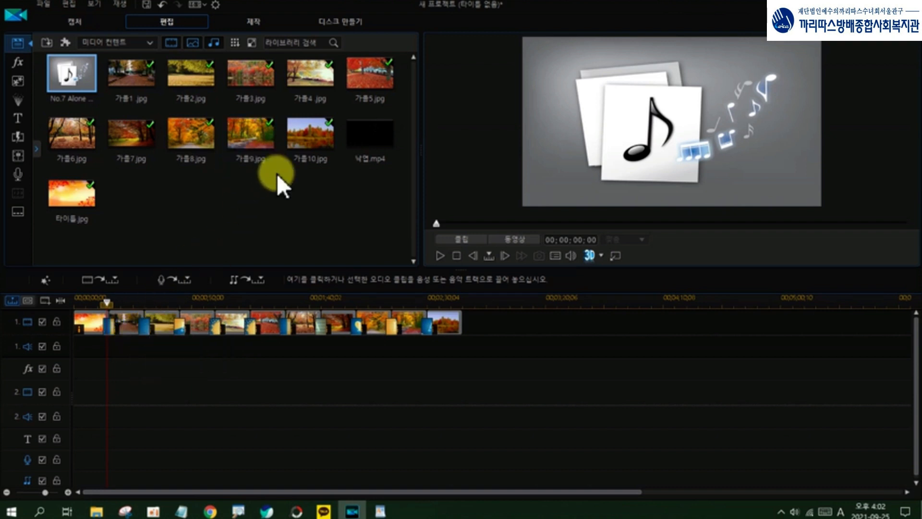
key("ctrl+alt+d")
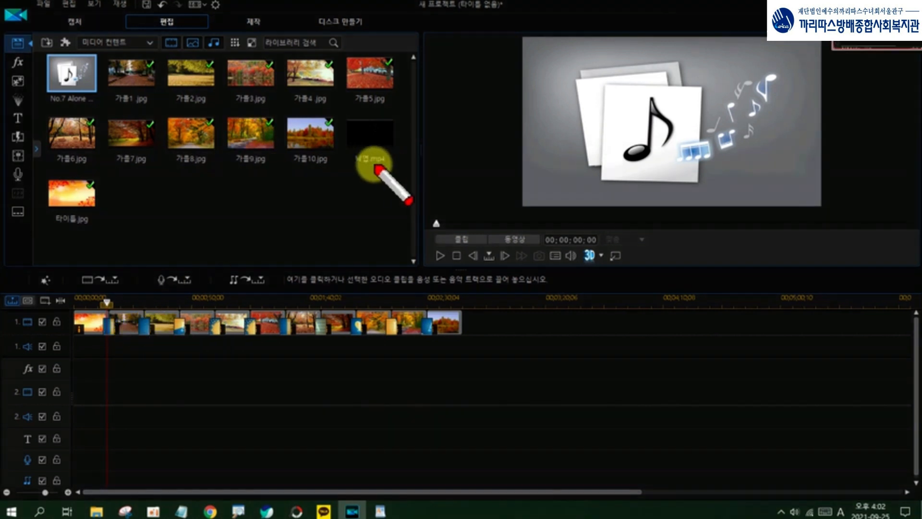
mouse_move(367, 178)
left_mouse_down()
mouse_move(355, 134)
mouse_move(371, 118)
mouse_move(394, 122)
mouse_move(405, 145)
mouse_move(401, 161)
mouse_move(372, 172)
left_mouse_up()
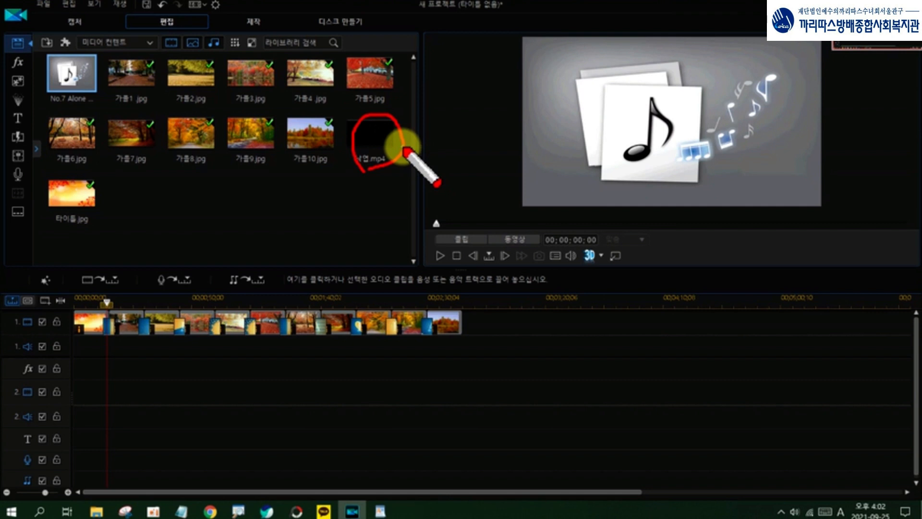
mouse_move(123, 309)
left_mouse_down()
mouse_move(133, 313)
mouse_move(125, 332)
mouse_move(127, 315)
mouse_move(141, 331)
left_mouse_up()
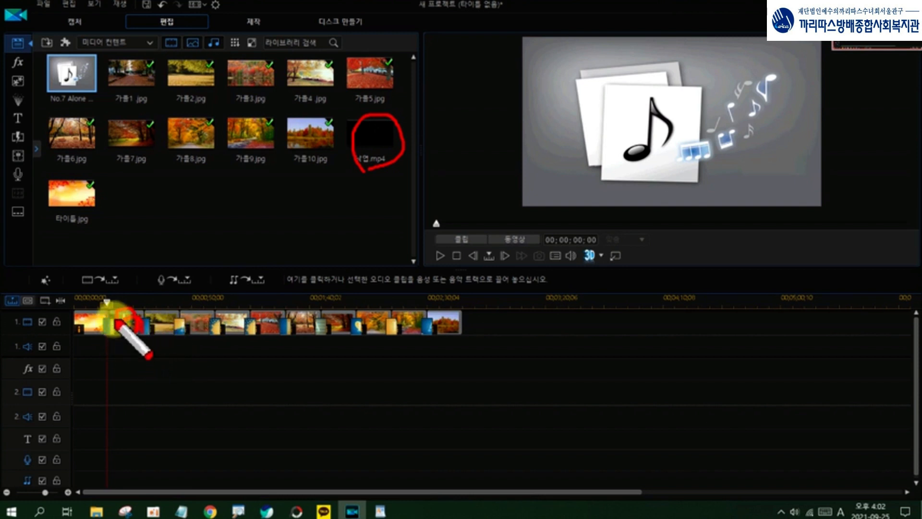
left_click_drag(115, 299, 108, 354)
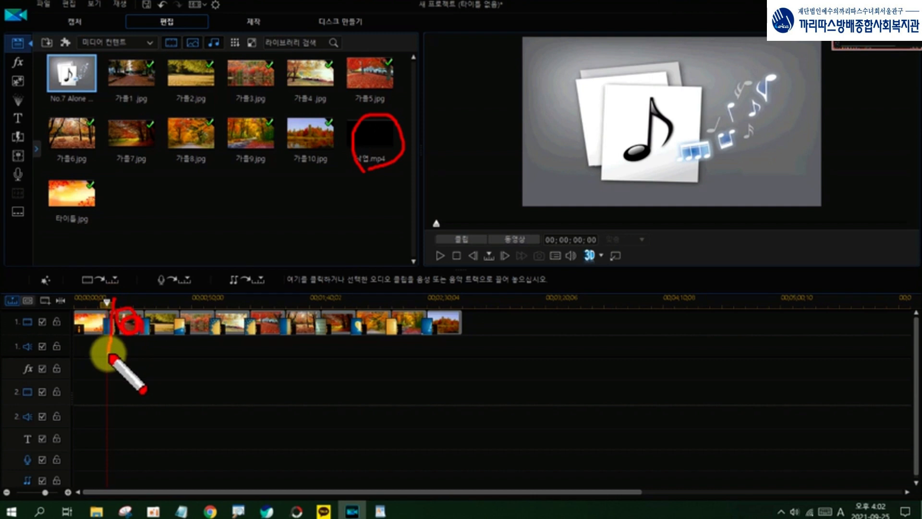
key("Escape")
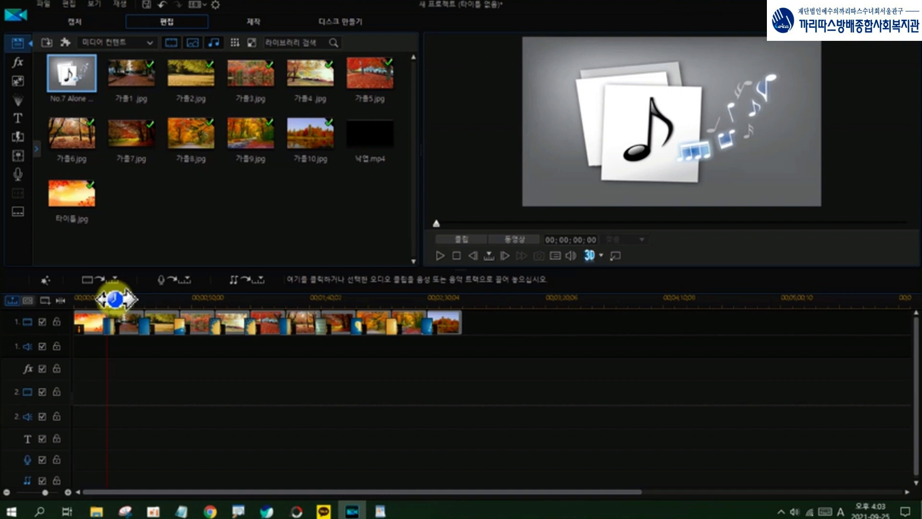
Step: Place 낙엽.mp4 on video track 2 starting at 00;00;17;14, just after the first transition
left_click(114, 299)
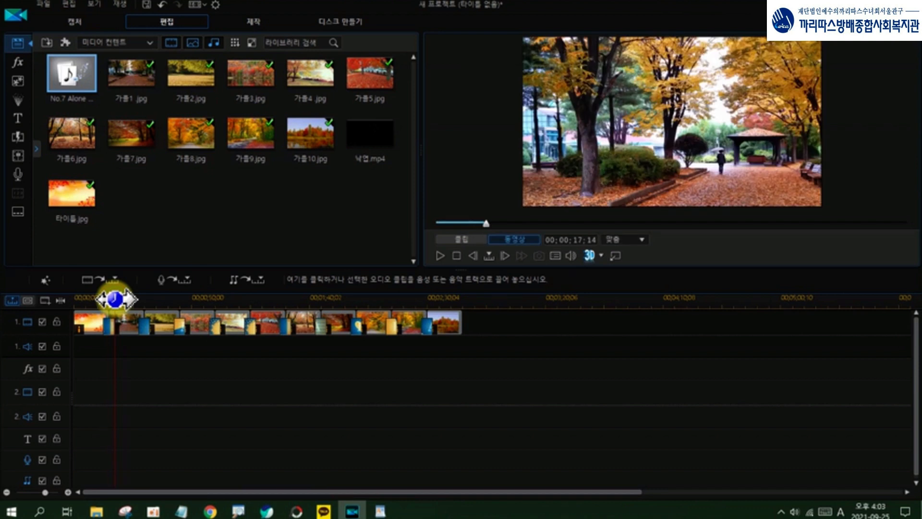
left_click(374, 165)
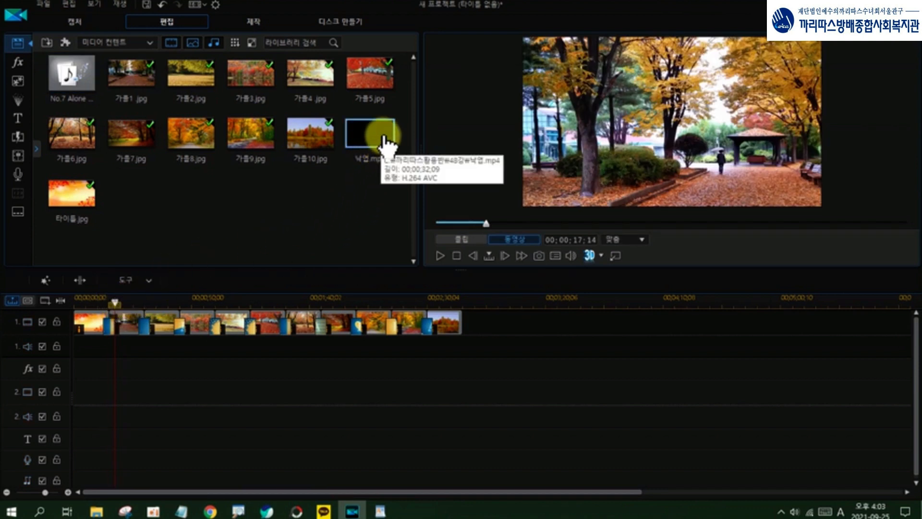
left_click_drag(385, 140, 116, 396)
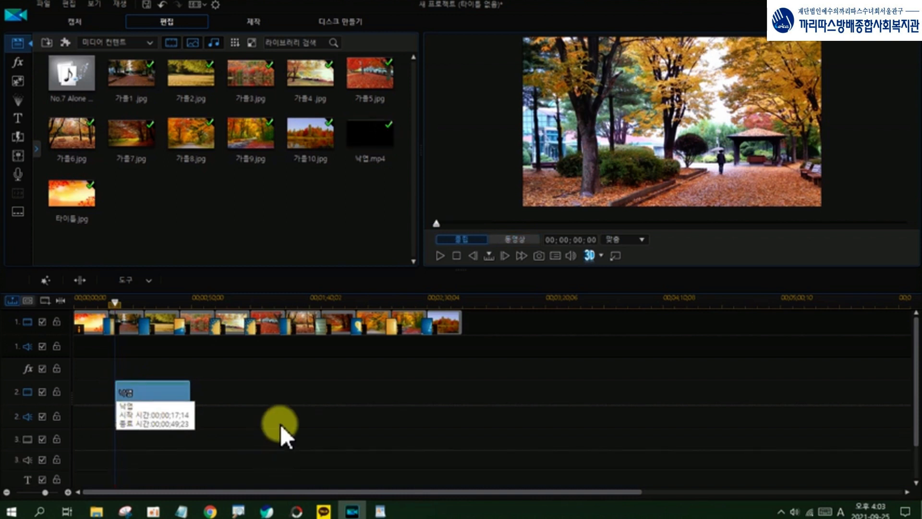
Step: Unlink the audio of the 낙엽 clip from its video and delete the audio part from audio track 2
left_click(181, 389)
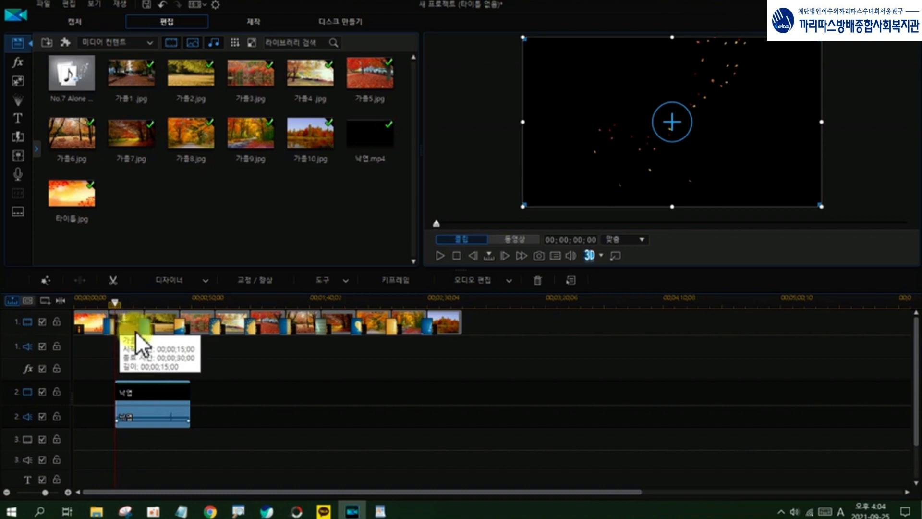
left_click(157, 393)
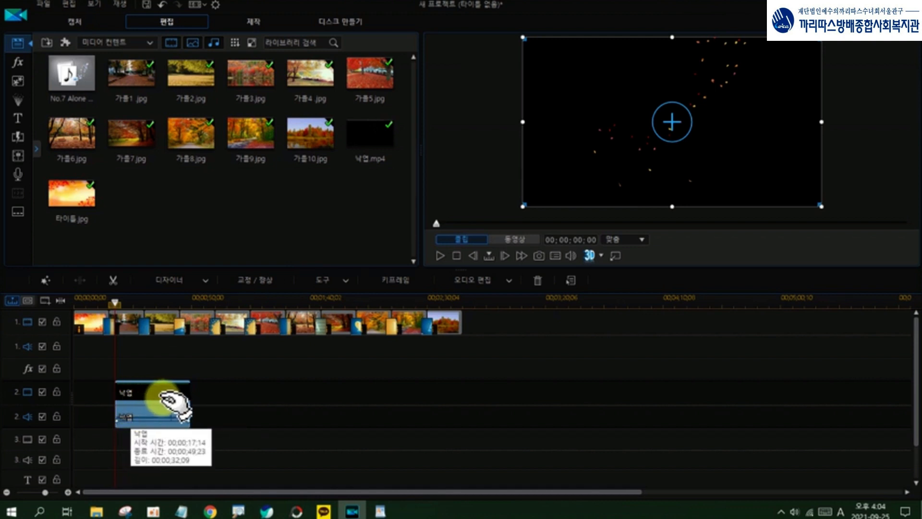
left_click(164, 421)
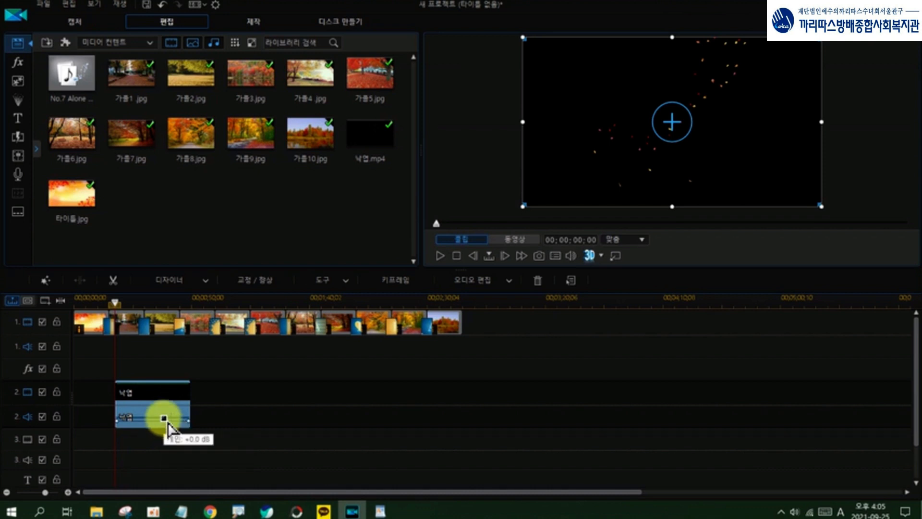
right_click(145, 399)
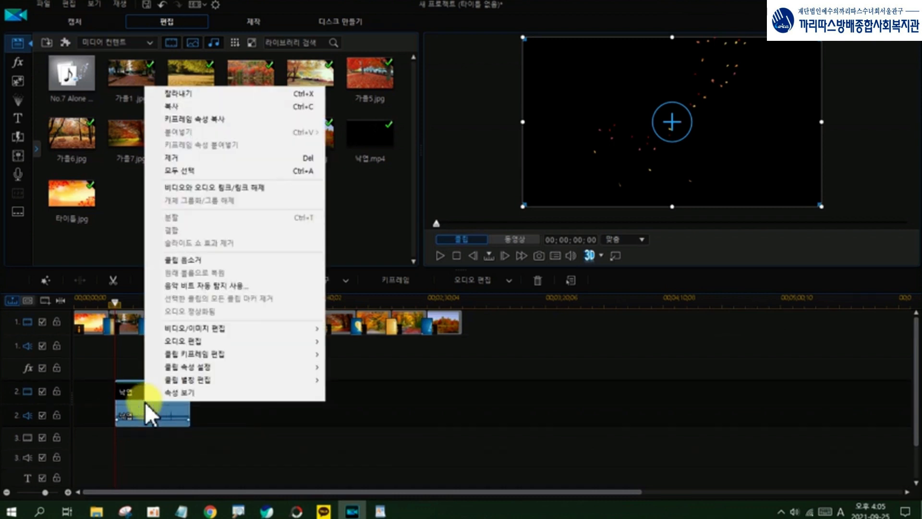
left_click(218, 188)
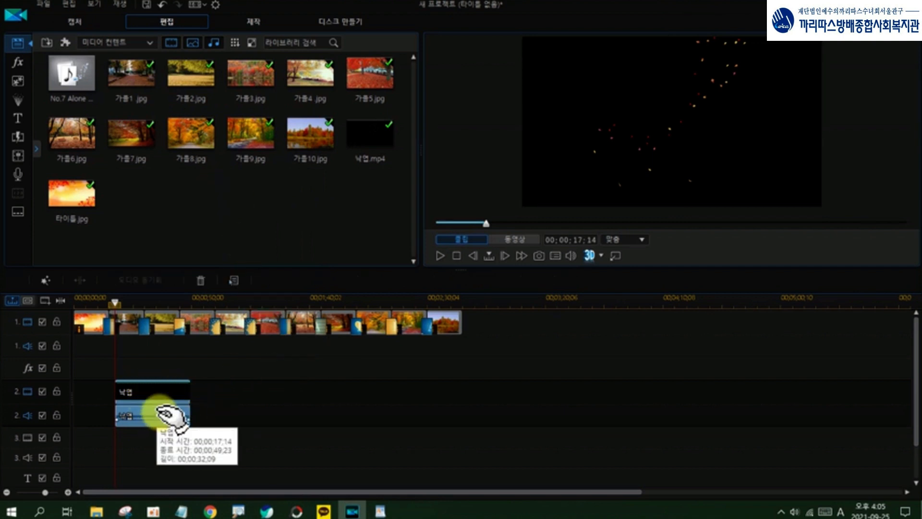
left_click(166, 414)
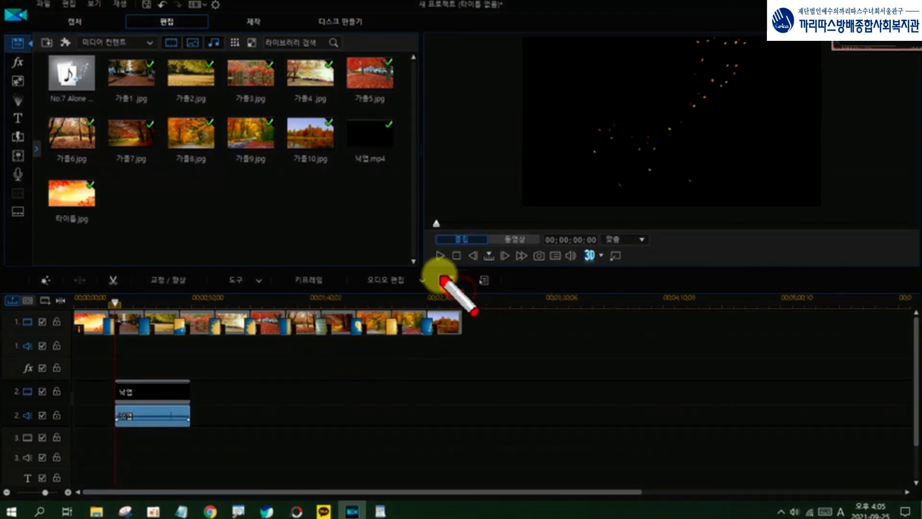
mouse_move(440, 275)
left_mouse_down()
mouse_move(465, 271)
mouse_move(462, 291)
left_mouse_up()
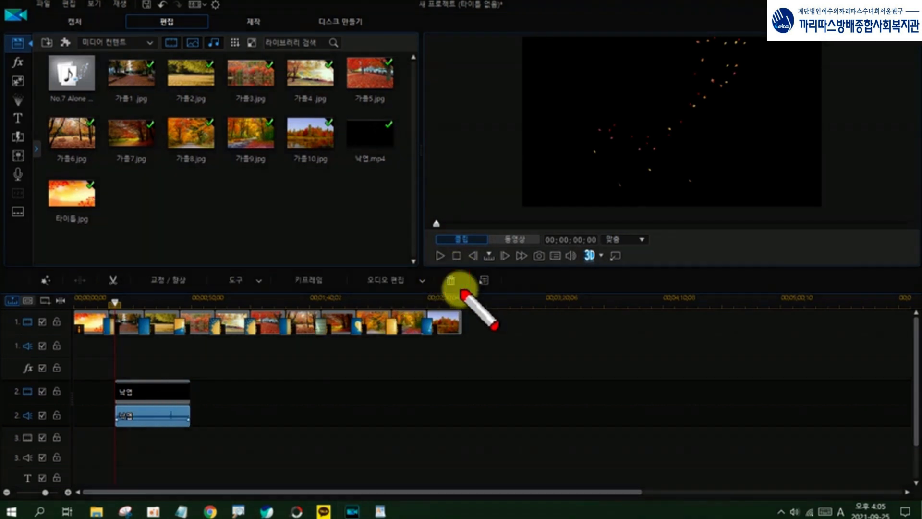
left_click(452, 282)
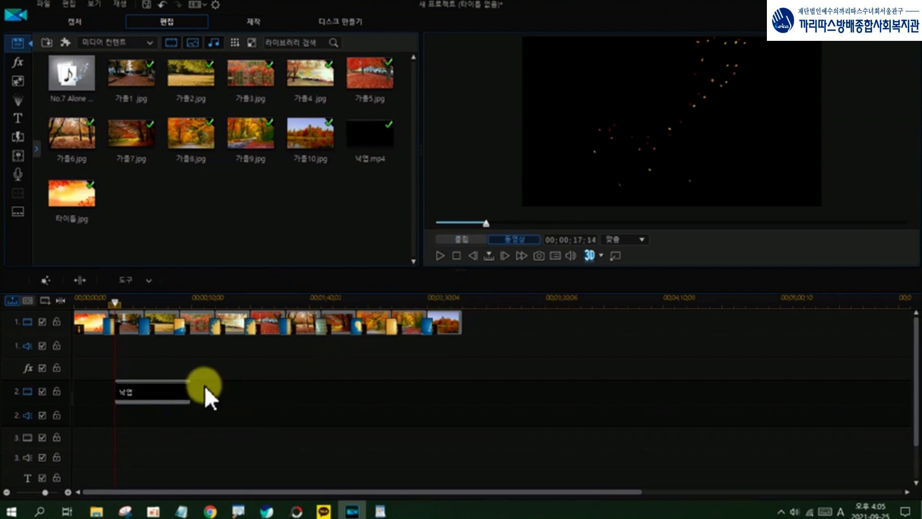
key("ctrl+2")
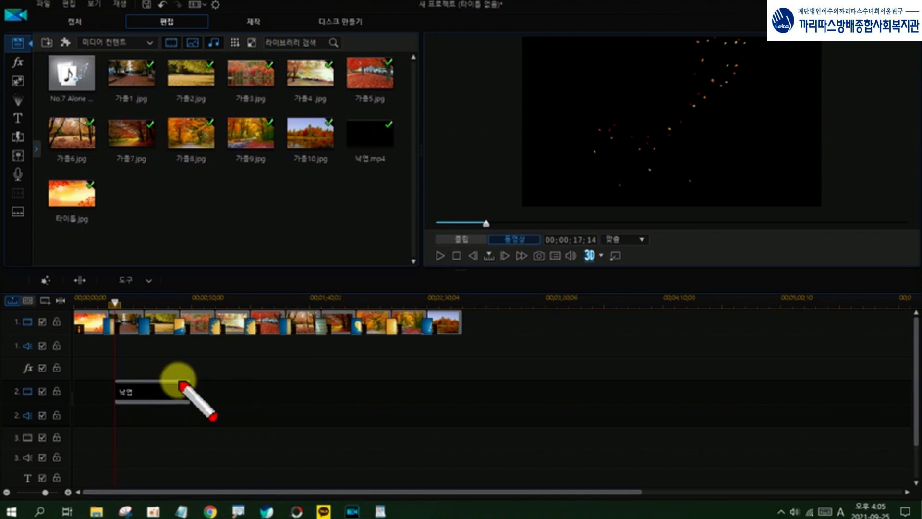
left_click_drag(140, 294, 136, 468)
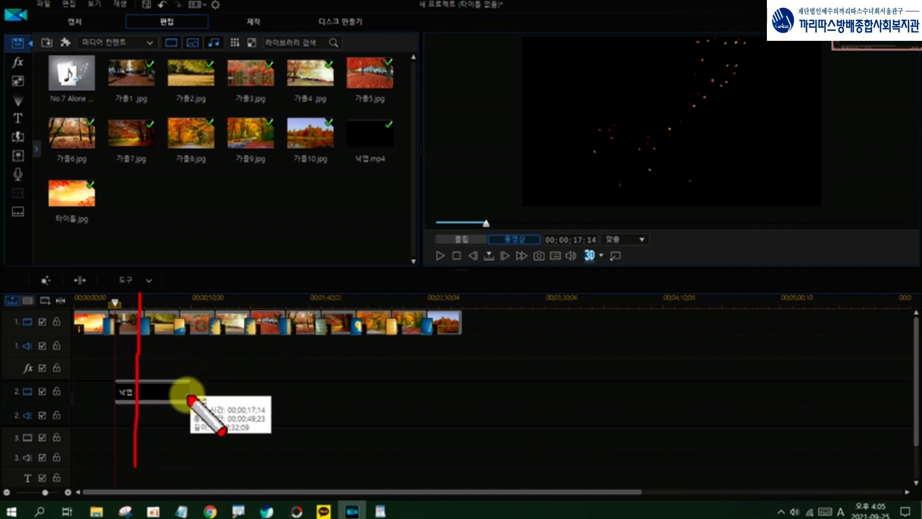
left_click_drag(191, 294, 188, 375)
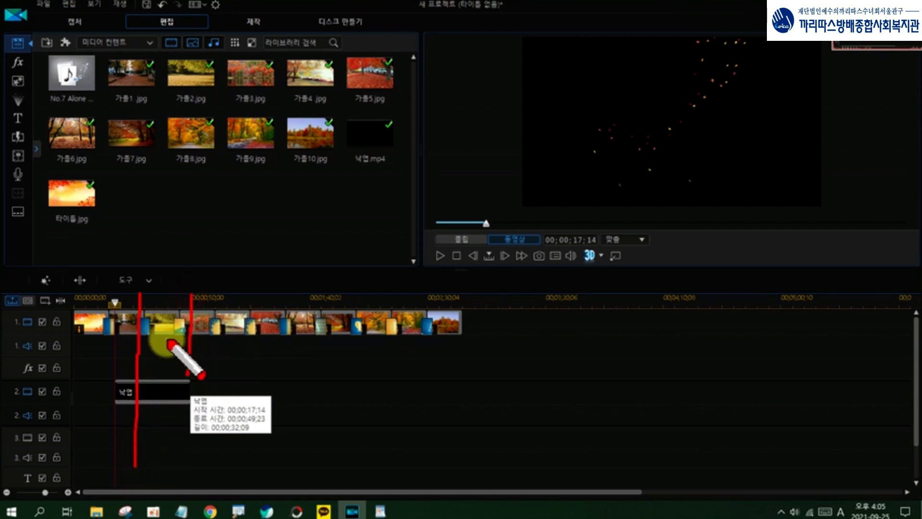
left_click_drag(173, 320, 172, 335)
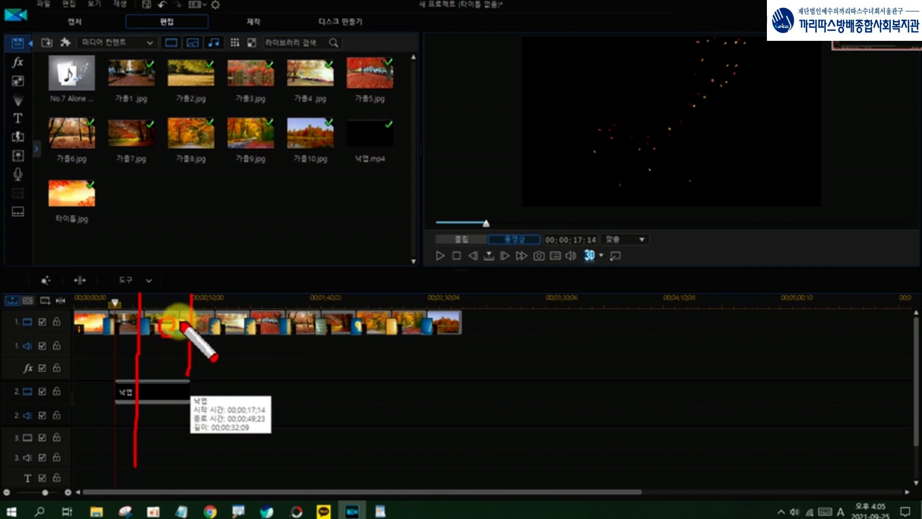
key("Escape")
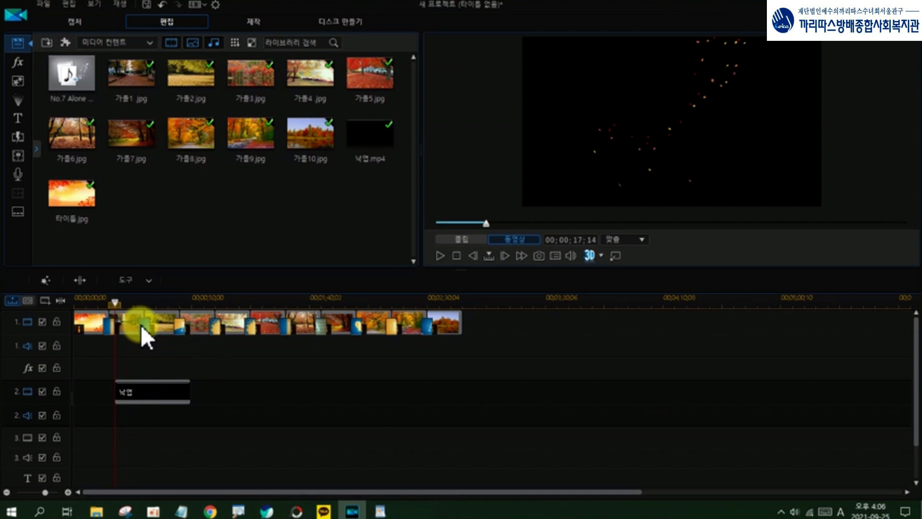
Step: Split the 낙엽 clip on video track 2 at 00;00;27;16 and delete the part after the cut
left_click_drag(138, 303, 139, 300)
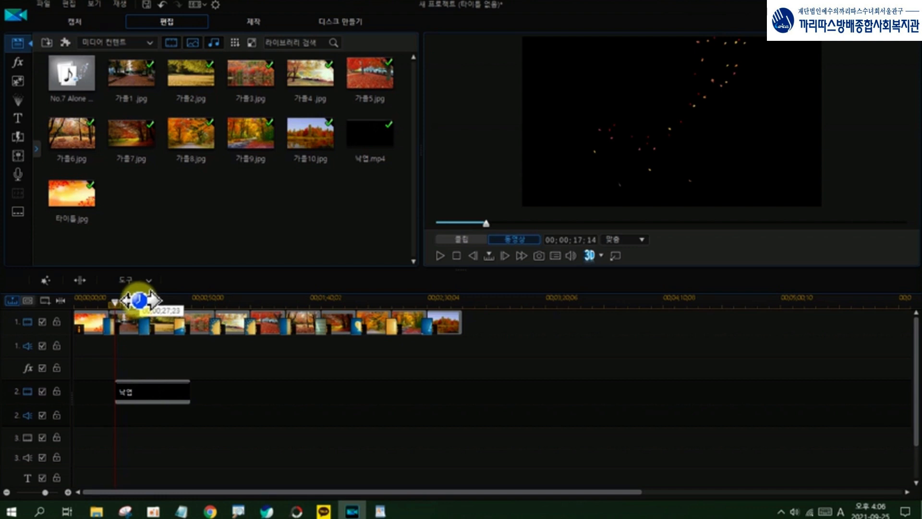
left_click_drag(138, 301, 138, 300)
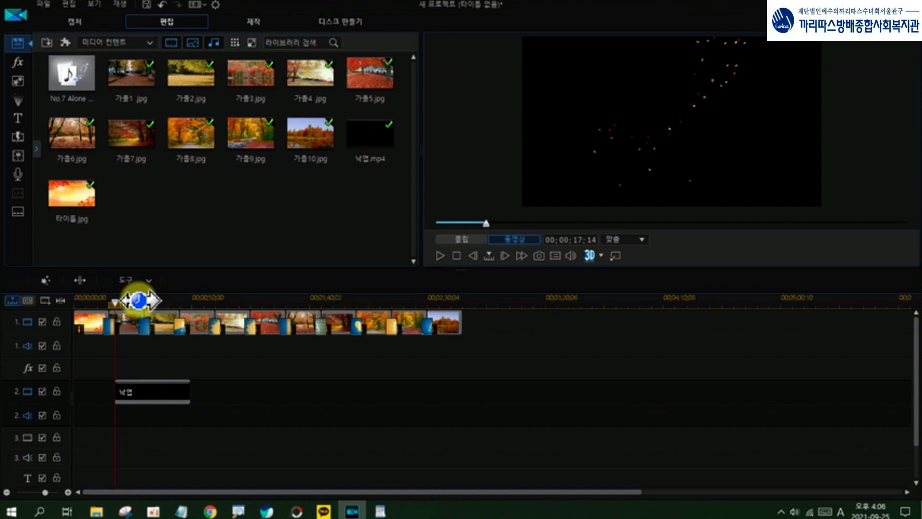
left_click(139, 299)
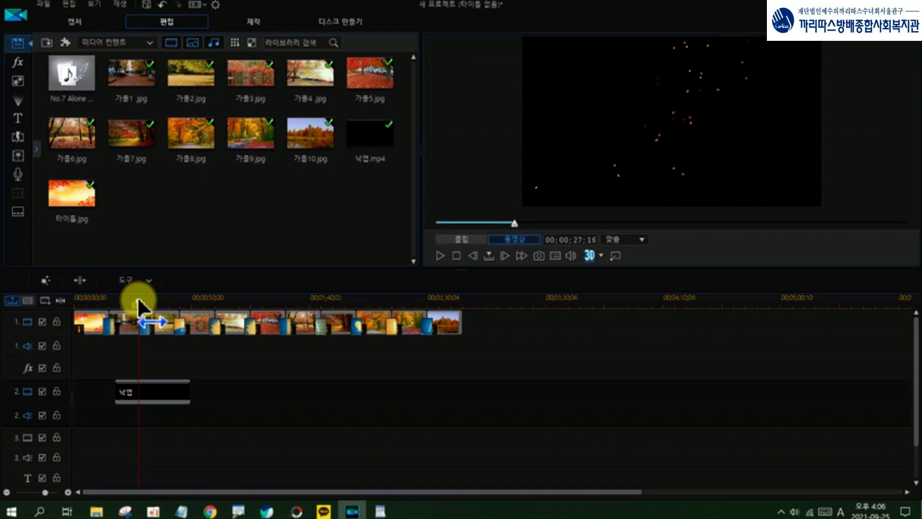
left_click(158, 397)
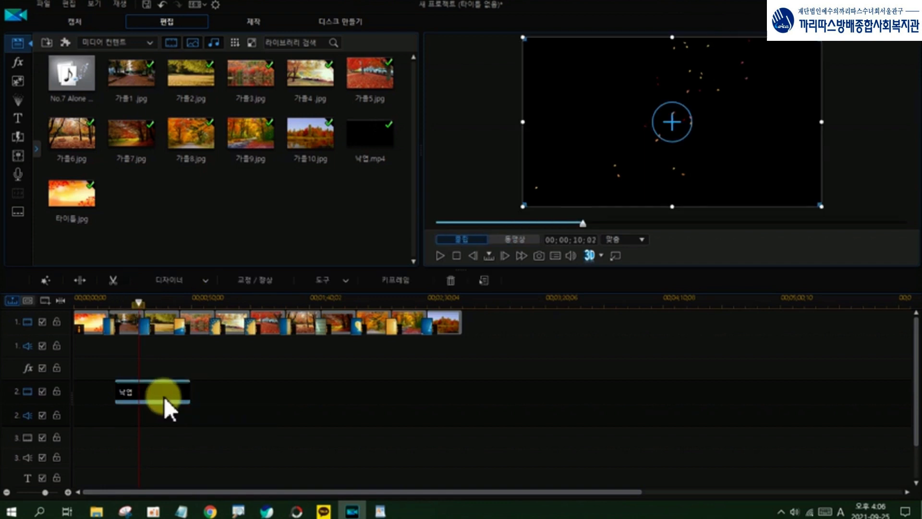
left_click(77, 282)
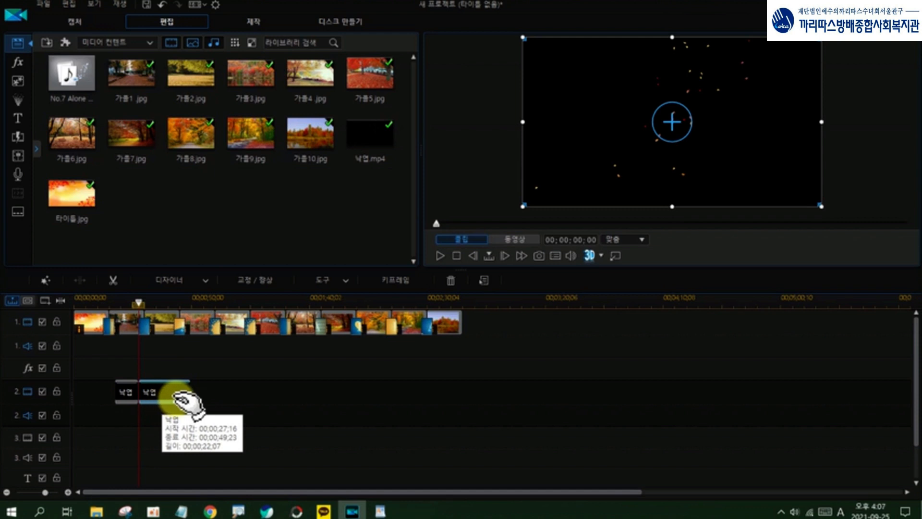
left_click(451, 283)
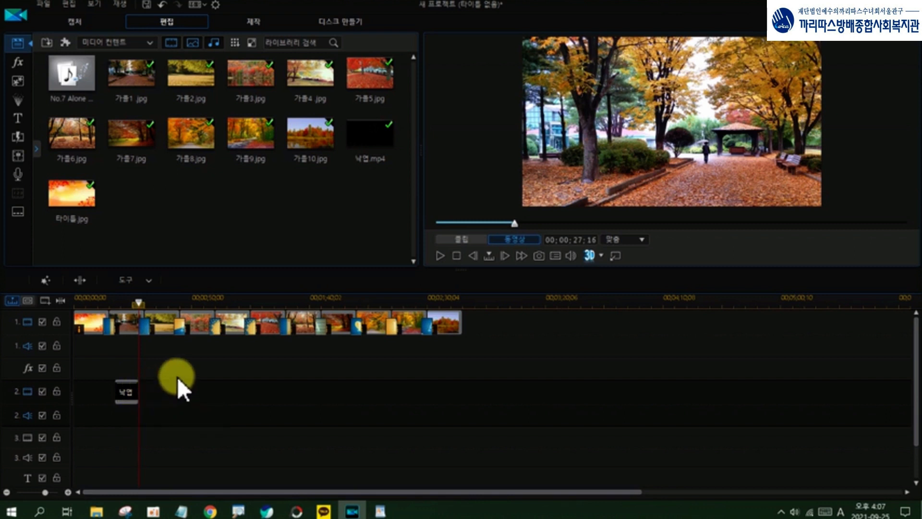
Step: Open the remaining 낙엽 clip in the PiP Designer and bring up its chroma key settings
left_click(126, 396)
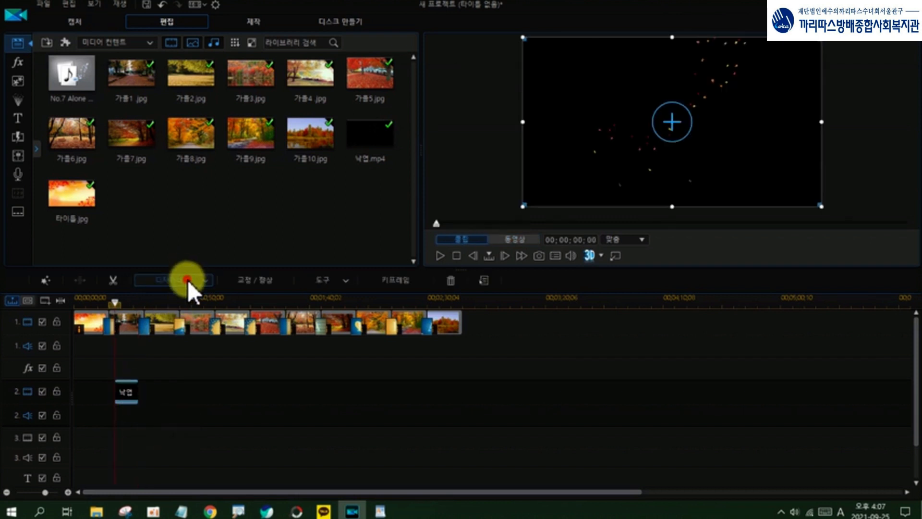
left_click(188, 279)
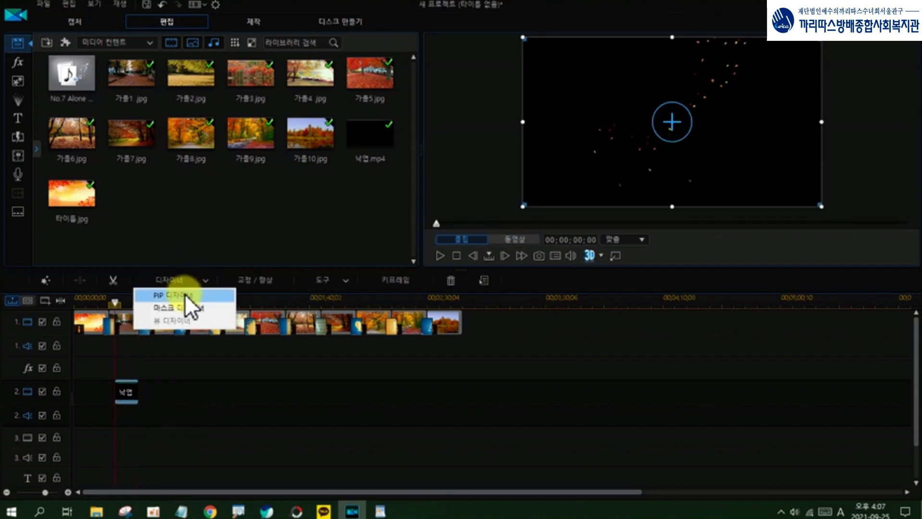
left_click(184, 296)
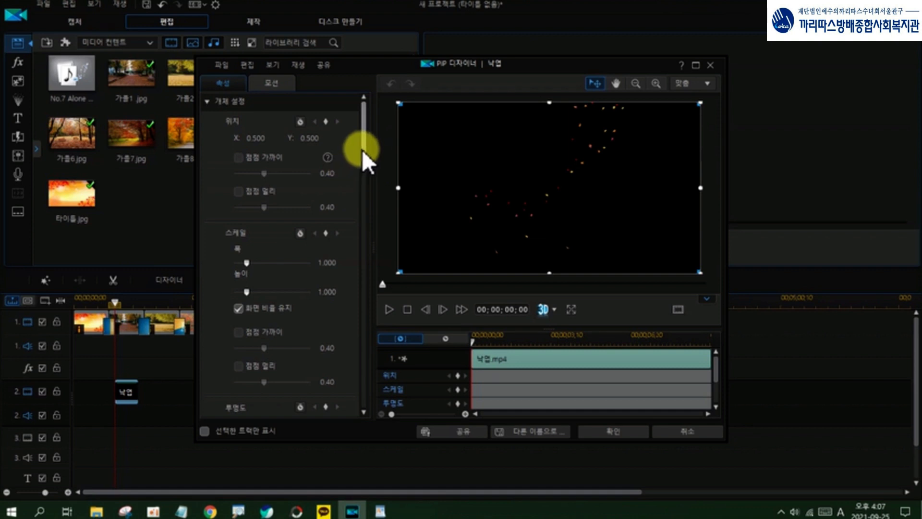
left_click_drag(363, 147, 365, 218)
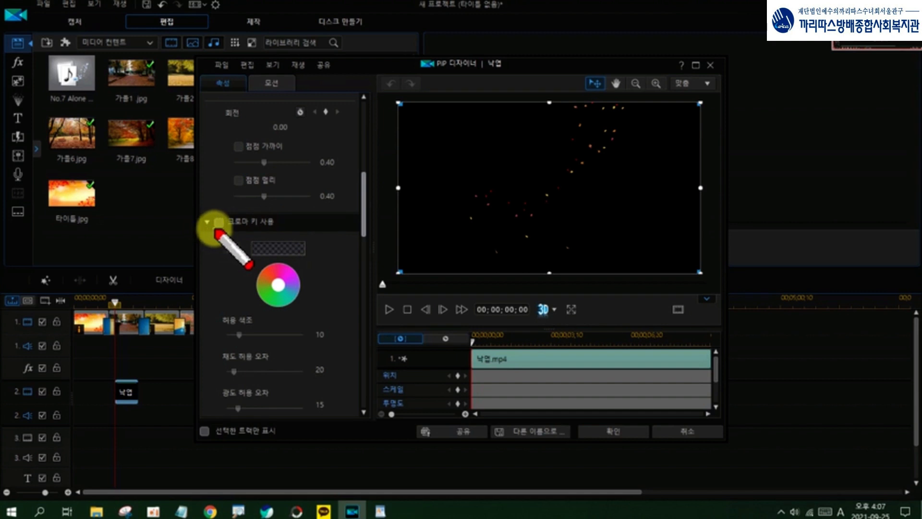
mouse_move(211, 230)
left_mouse_down()
mouse_move(275, 224)
mouse_move(225, 211)
mouse_move(211, 222)
left_mouse_up()
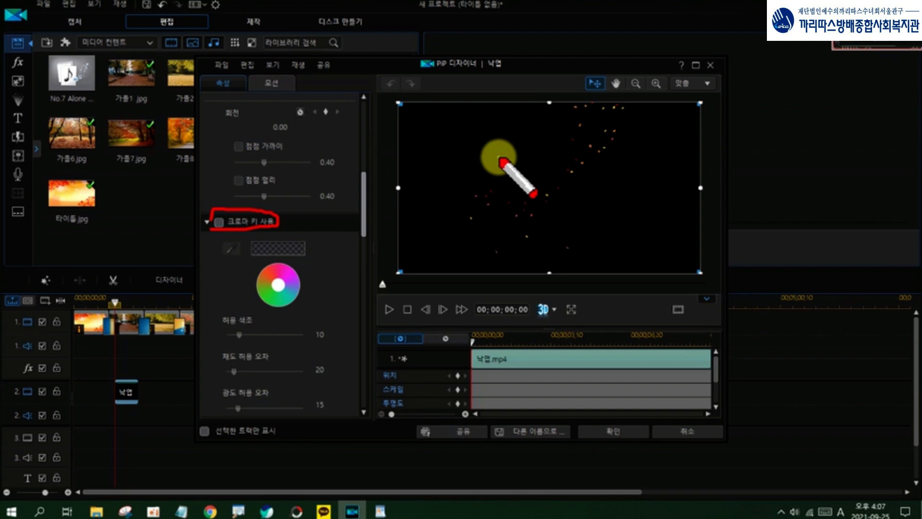
mouse_move(232, 257)
left_mouse_down()
mouse_move(230, 239)
mouse_move(235, 258)
left_mouse_up()
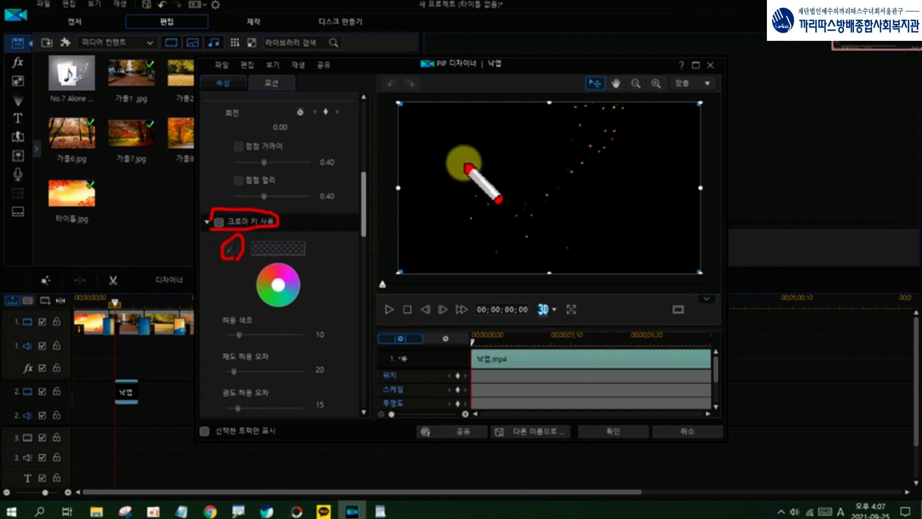
mouse_move(475, 145)
left_mouse_down()
mouse_move(456, 146)
mouse_move(471, 144)
left_mouse_up()
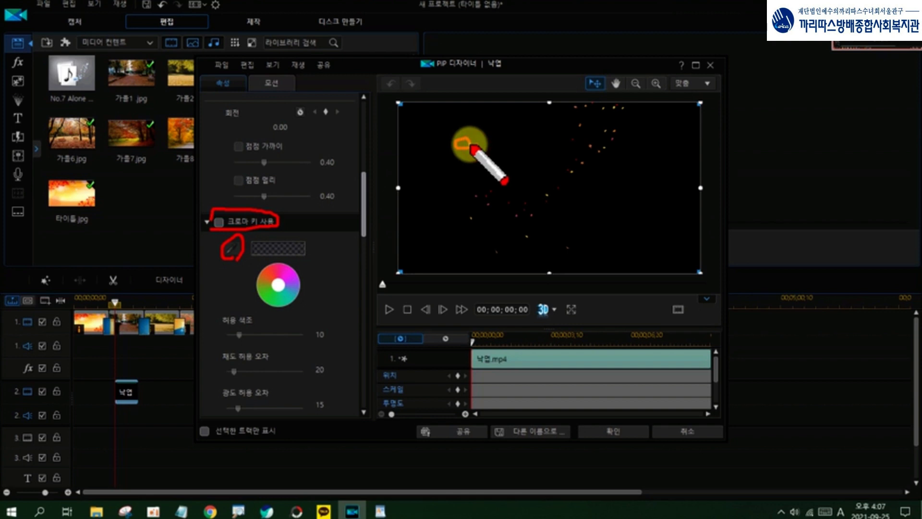
left_click_drag(277, 246, 291, 247)
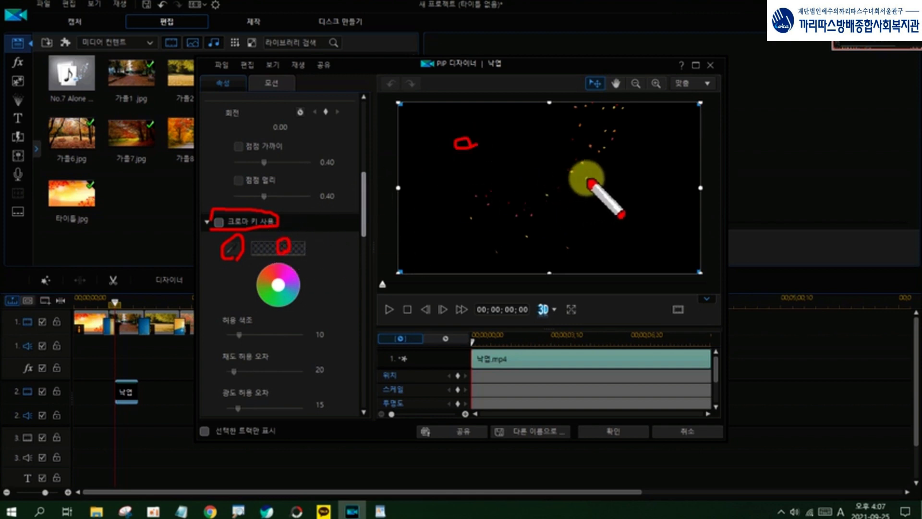
key("Escape")
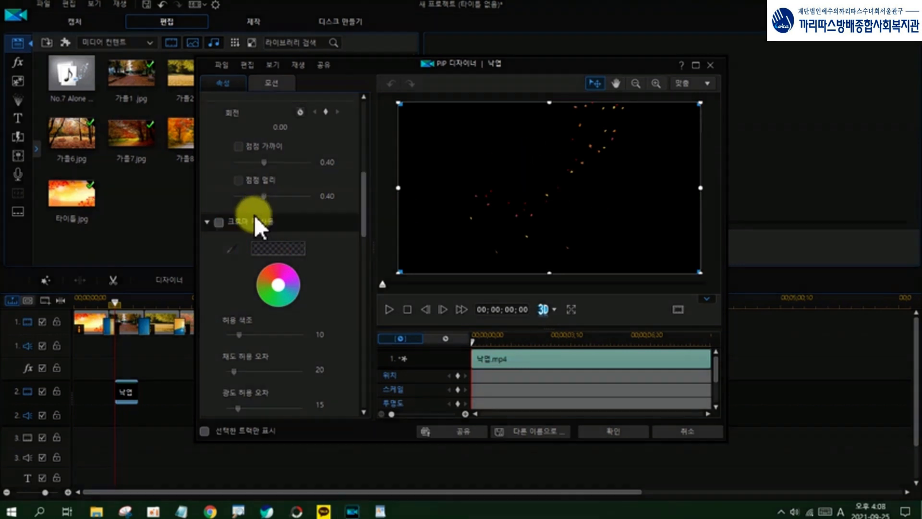
Step: Enable chroma key for the 낙엽 clip with its black background as the key colour, preview it and apply the PiP settings
left_click(219, 222)
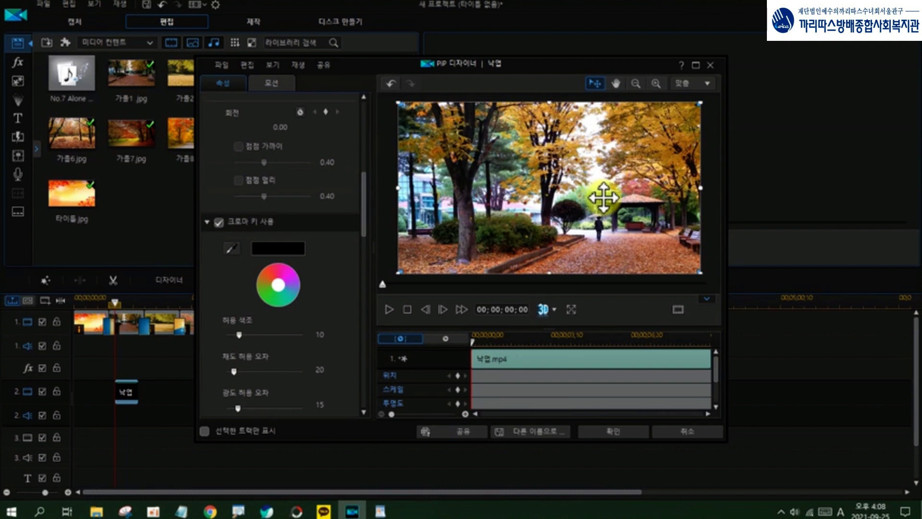
left_click(388, 310)
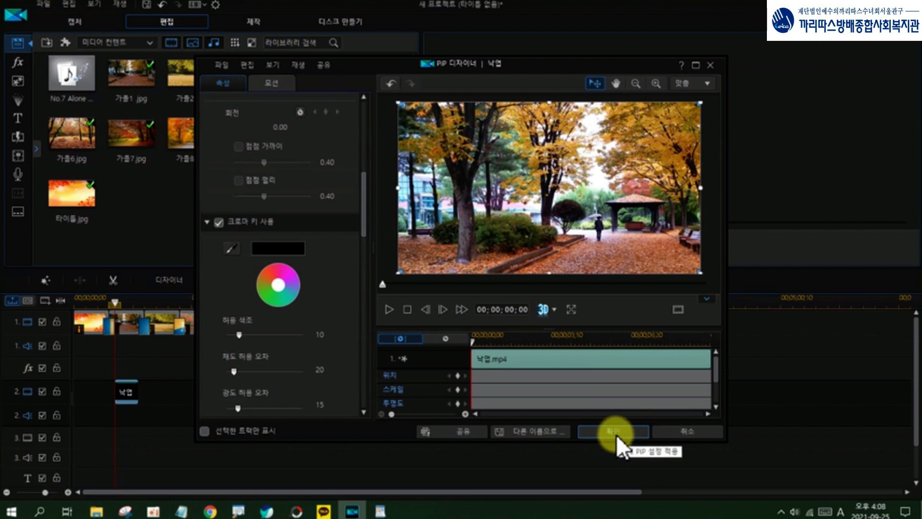
left_click(615, 431)
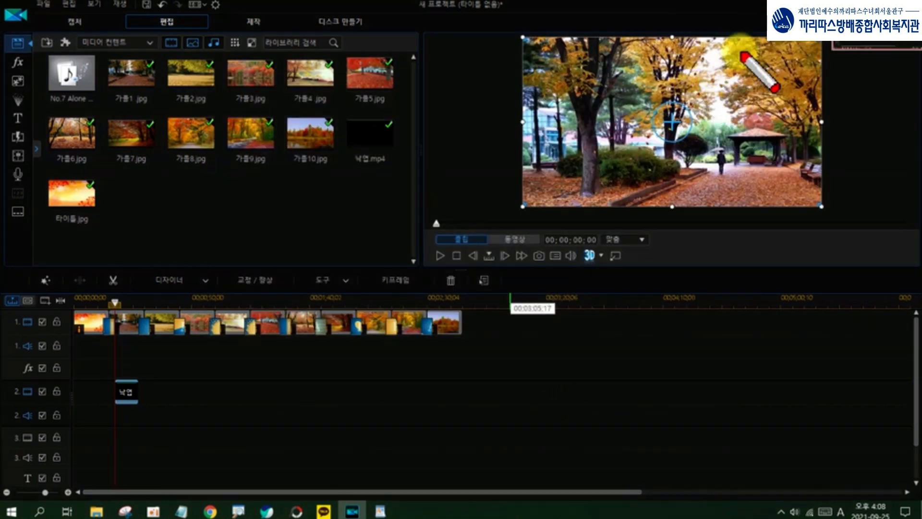
mouse_move(735, 30)
left_mouse_down()
mouse_move(706, 37)
mouse_move(720, 48)
mouse_move(705, 86)
mouse_move(634, 182)
left_mouse_up()
left_click_drag(684, 78, 606, 174)
left_click_drag(729, 60, 679, 193)
mouse_move(798, 38)
left_mouse_down()
mouse_move(803, 59)
mouse_move(775, 56)
mouse_move(789, 43)
mouse_move(813, 43)
left_mouse_up()
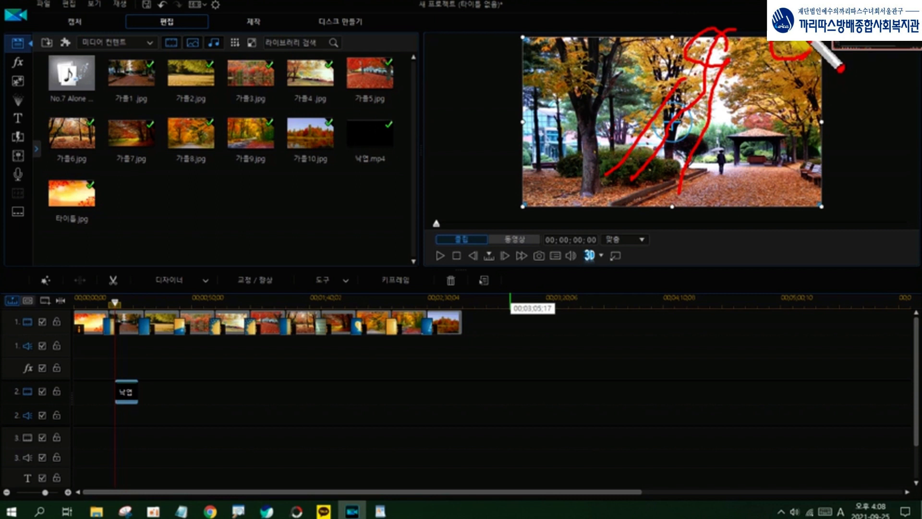
mouse_move(792, 47)
left_mouse_down()
mouse_move(776, 65)
mouse_move(750, 132)
mouse_move(774, 51)
mouse_move(719, 130)
left_mouse_up()
left_click_drag(741, 51, 702, 145)
left_click_drag(787, 58, 743, 178)
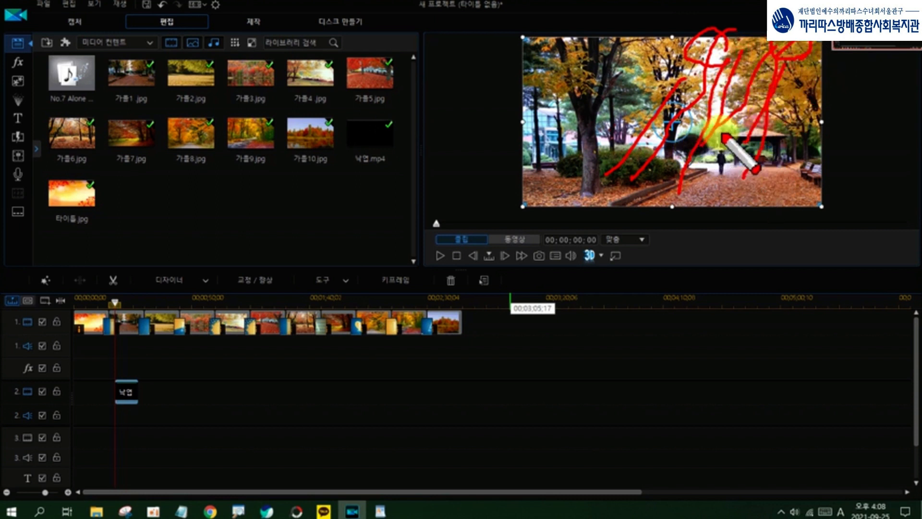
key("Escape")
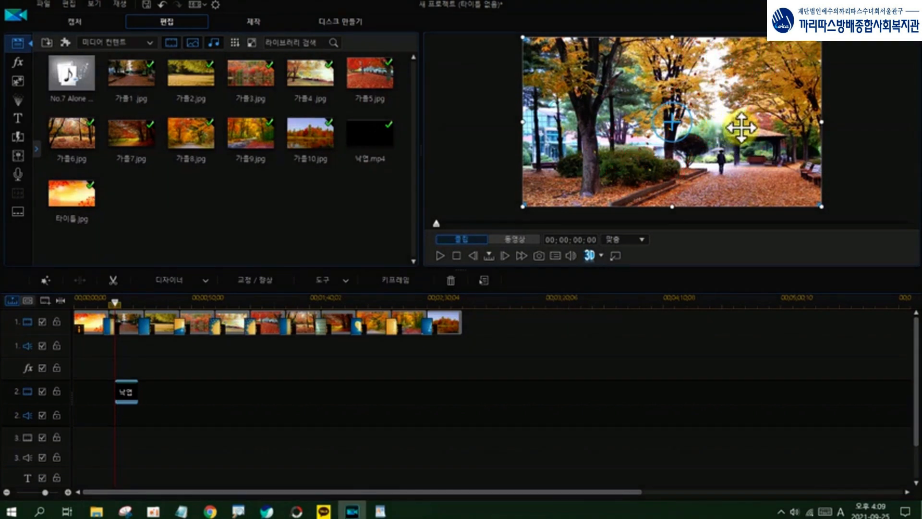
key("ctrl+2")
mouse_move(131, 406)
left_mouse_down()
mouse_move(110, 407)
mouse_move(125, 382)
mouse_move(138, 403)
left_mouse_up()
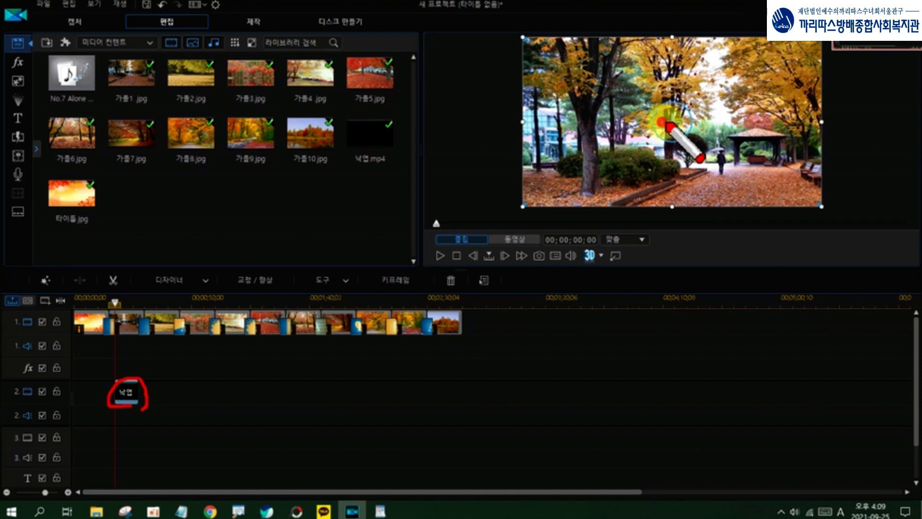
mouse_move(675, 124)
left_mouse_down()
mouse_move(746, 126)
mouse_move(739, 113)
mouse_move(755, 135)
left_mouse_up()
key("Escape")
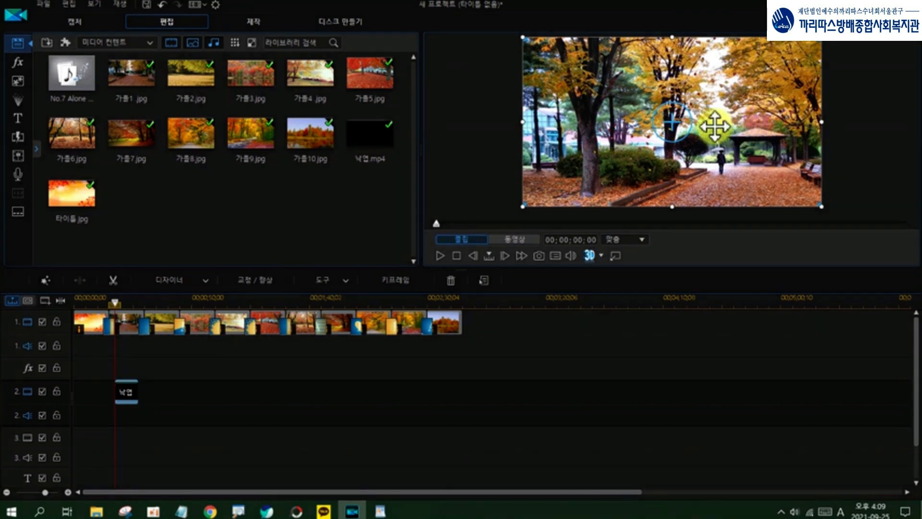
Step: Shift the 낙엽 overlay horizontally to the right by about one fifth of the frame width, keeping its height position
left_click_drag(672, 122, 732, 121)
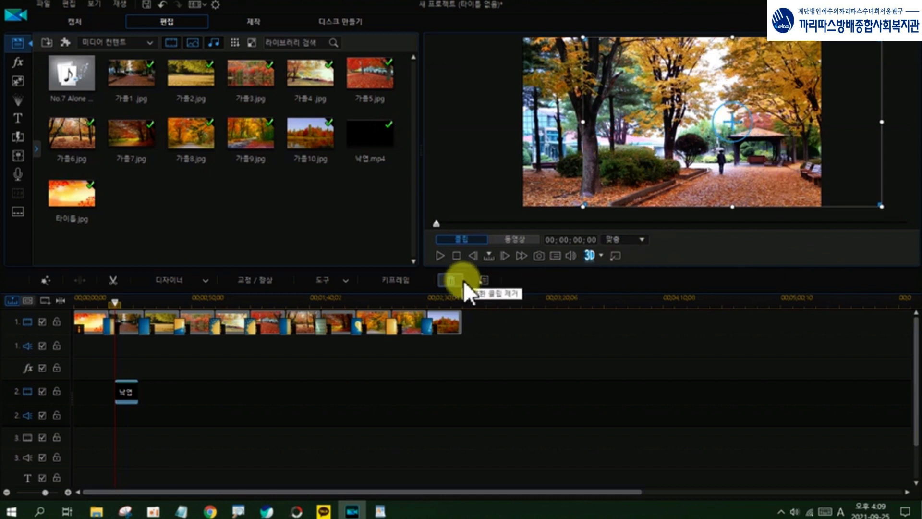
key("ctrl+shift+d")
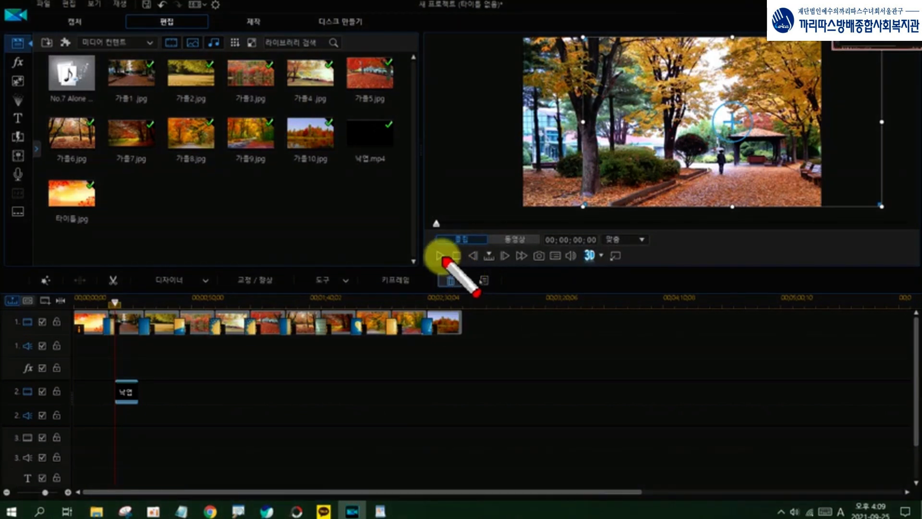
mouse_move(449, 261)
left_mouse_down()
mouse_move(440, 242)
mouse_move(458, 260)
left_mouse_up()
key("ctrl+shift+d")
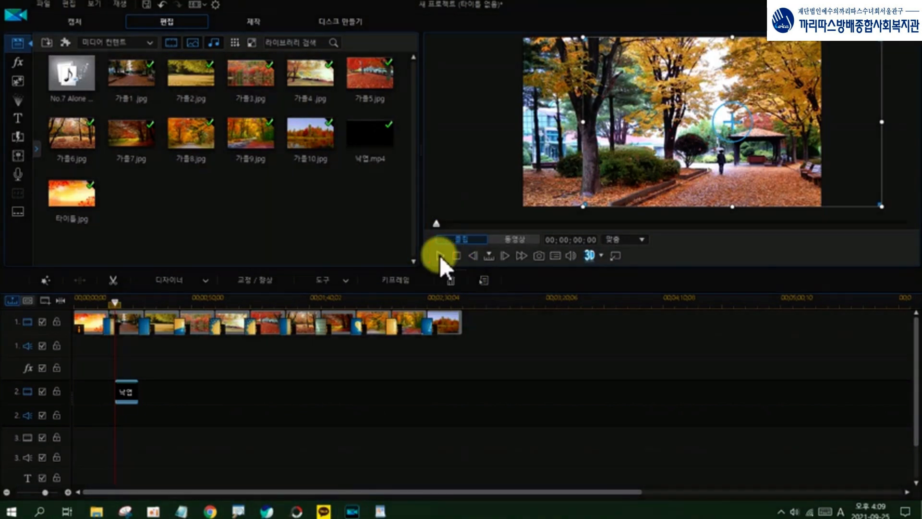
Step: Play the whole movie from 00;00;17;14 to check the falling leaves over the first photo, then stop playback
left_click(440, 257)
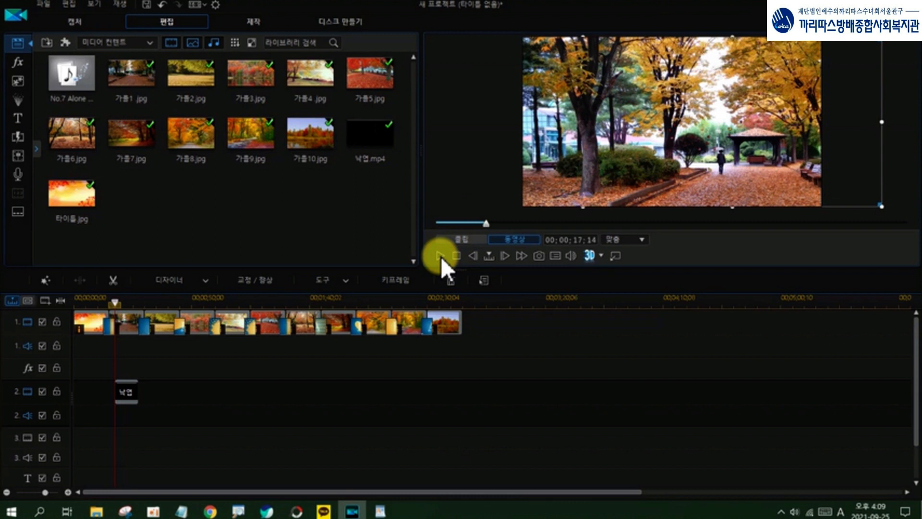
left_click(440, 257)
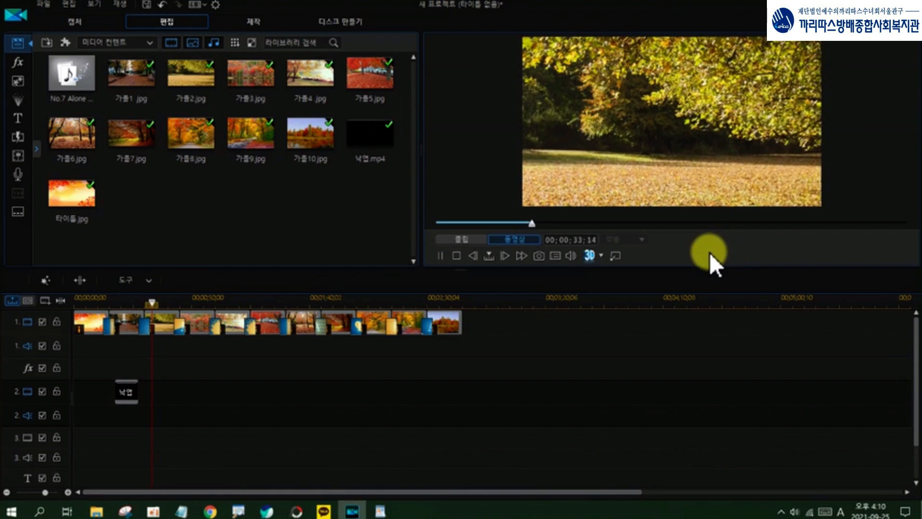
left_click(457, 255)
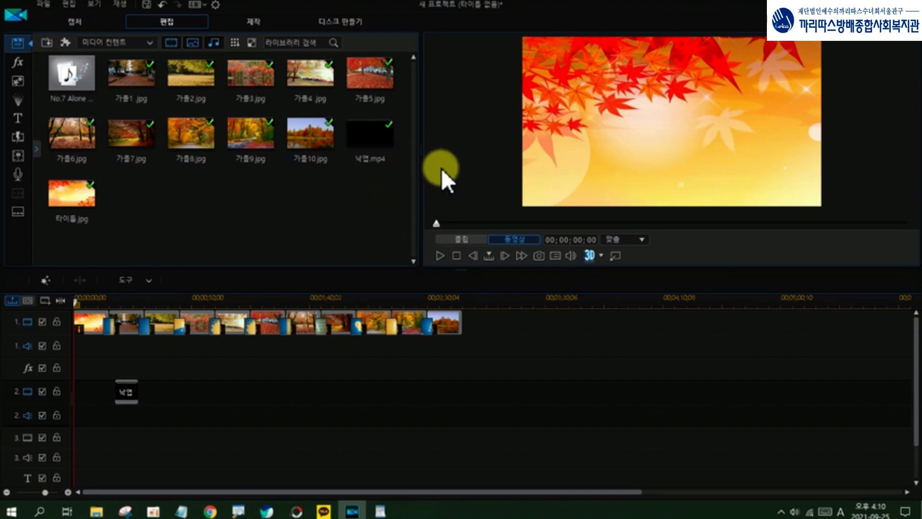
Step: Start saving the project and choose the folder C:\까리따스활용반\48강 as its location
left_click(43, 4)
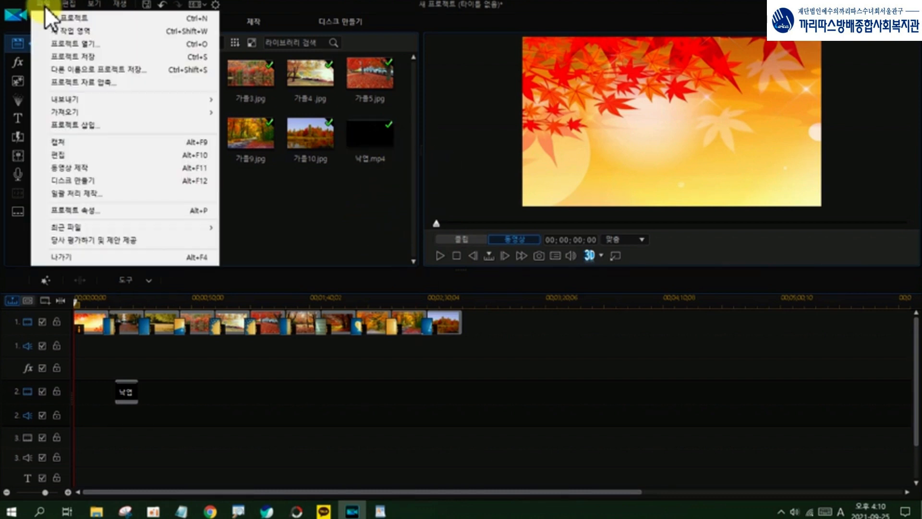
left_click(65, 58)
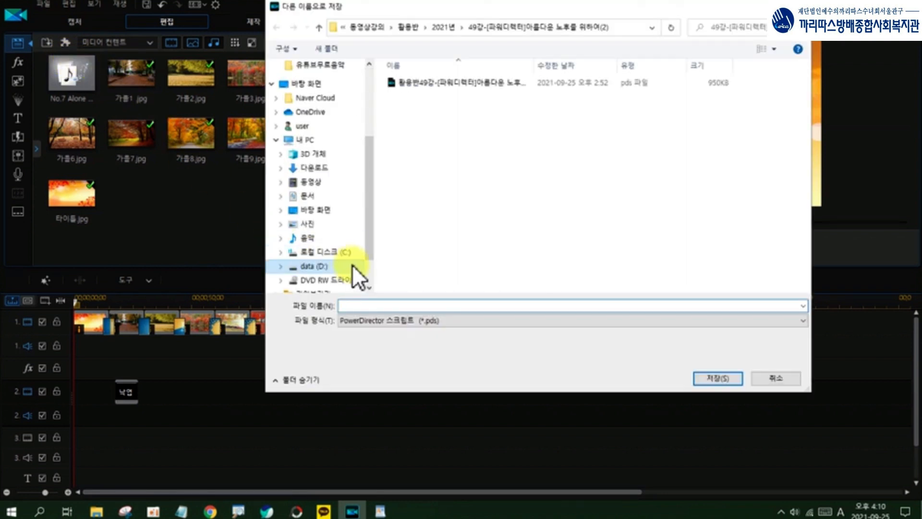
left_click(345, 251)
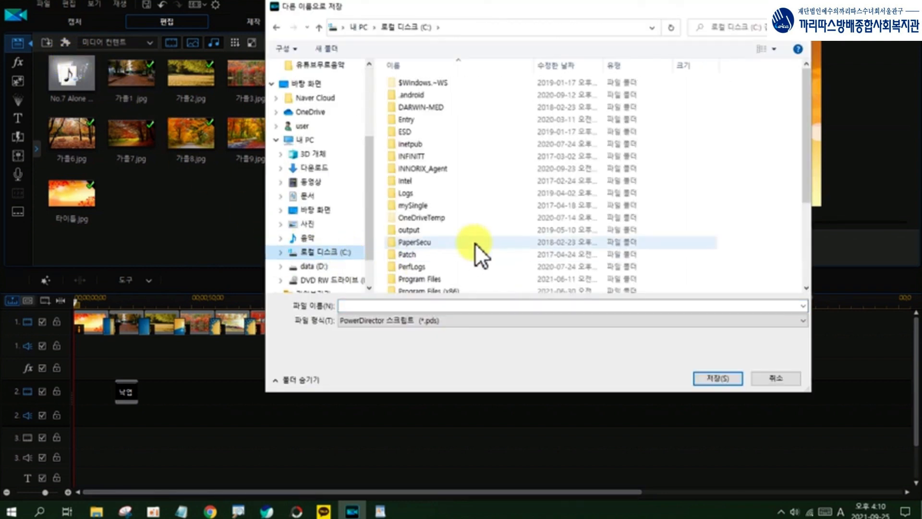
scroll(474, 250, "down", 4)
left_click(450, 260)
double_click(450, 260)
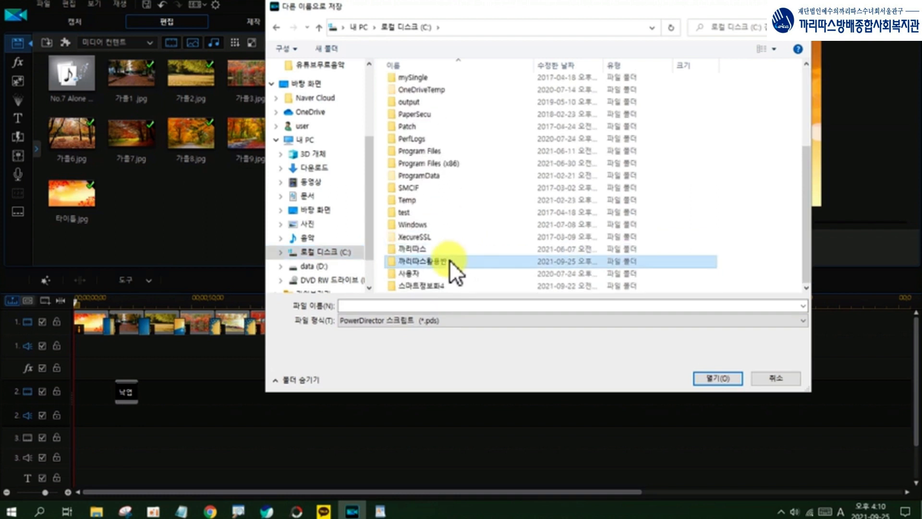
scroll(450, 260, "down", 5)
scroll(450, 260, "down", 4)
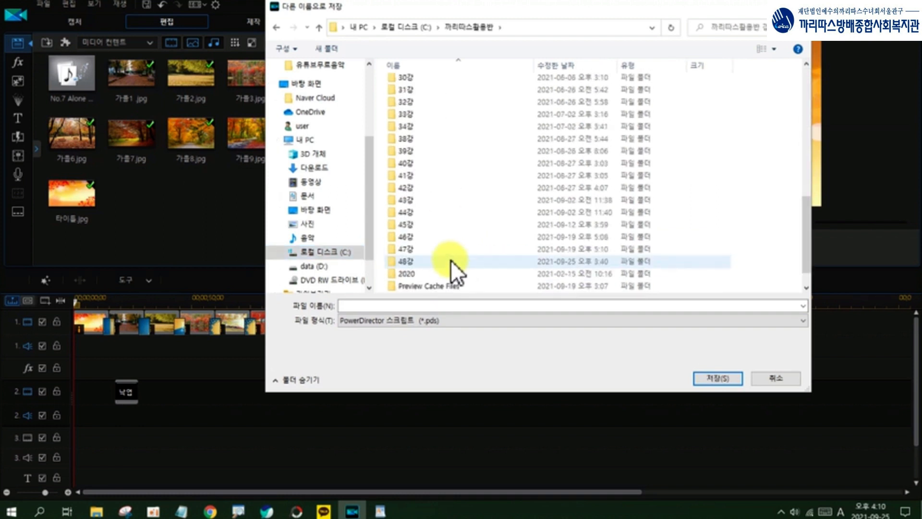
double_click(406, 261)
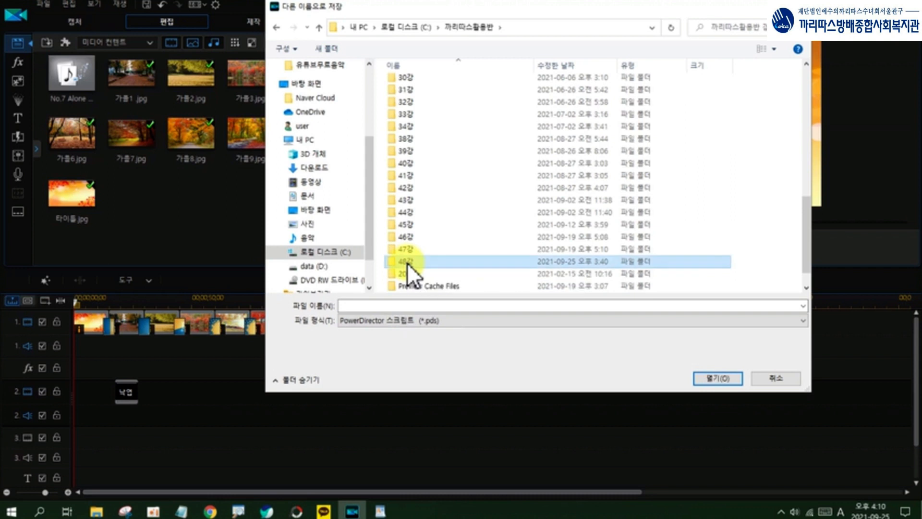
Step: Name the project file 아름다운 노후를 위하여, save it as a PowerDirector script (*.pds) and minimize the program
left_click(383, 306)
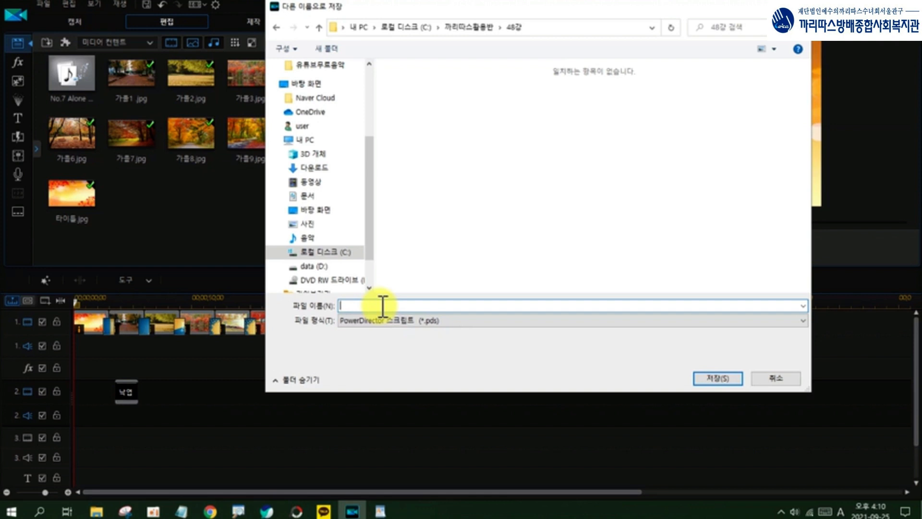
type("dkfm")
key("BackSpace")
key("BackSpace")
key("BackSpace")
key("BackSpace")
key("Hangul")
type("아름")
type("다운 노래")
type("를 위한")
type("여")
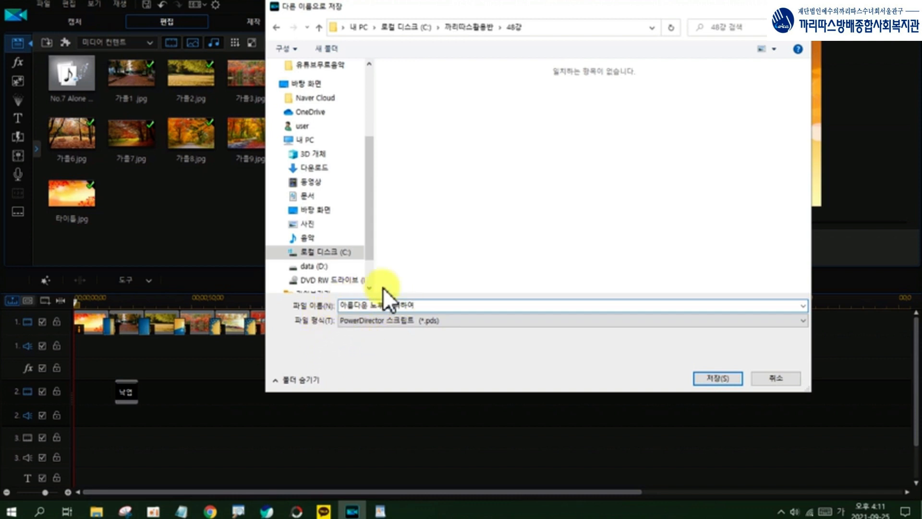
left_click(724, 377)
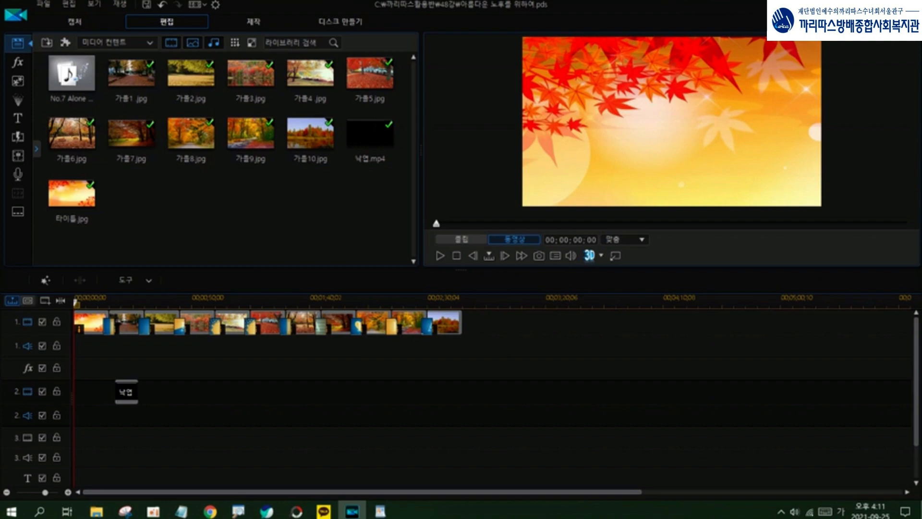
left_click(877, 4)
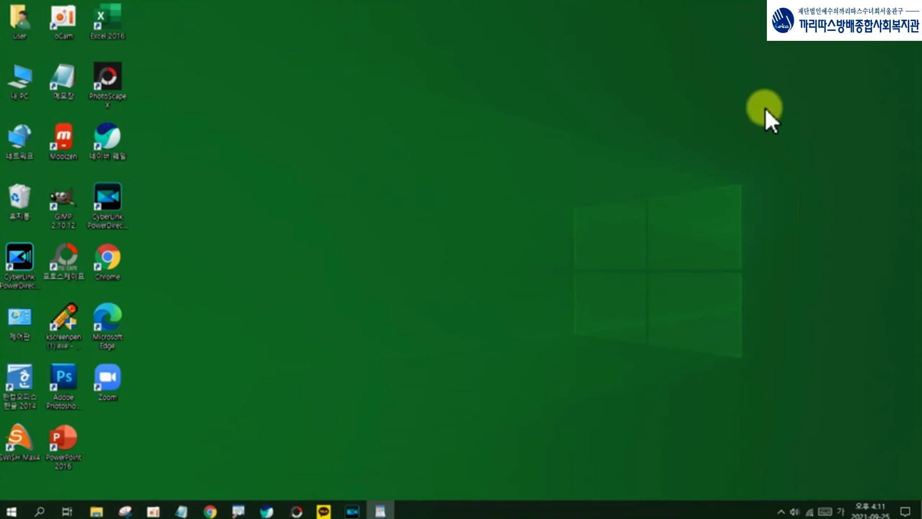